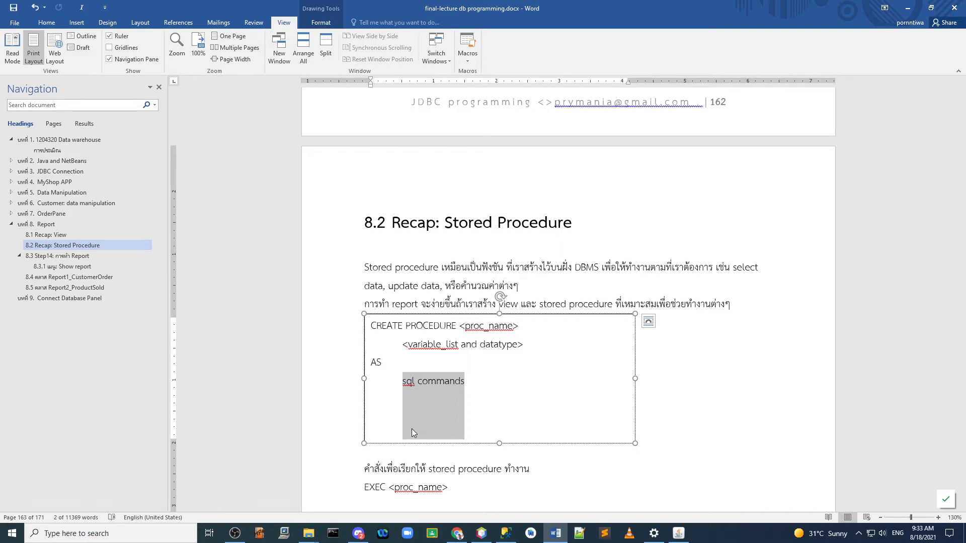
Read the 8.2 Recap: Stored Procedure section, covering the CREATE PROCEDURE template, the EXEC syntax and the closing note
scroll(573, 421, down, 1)
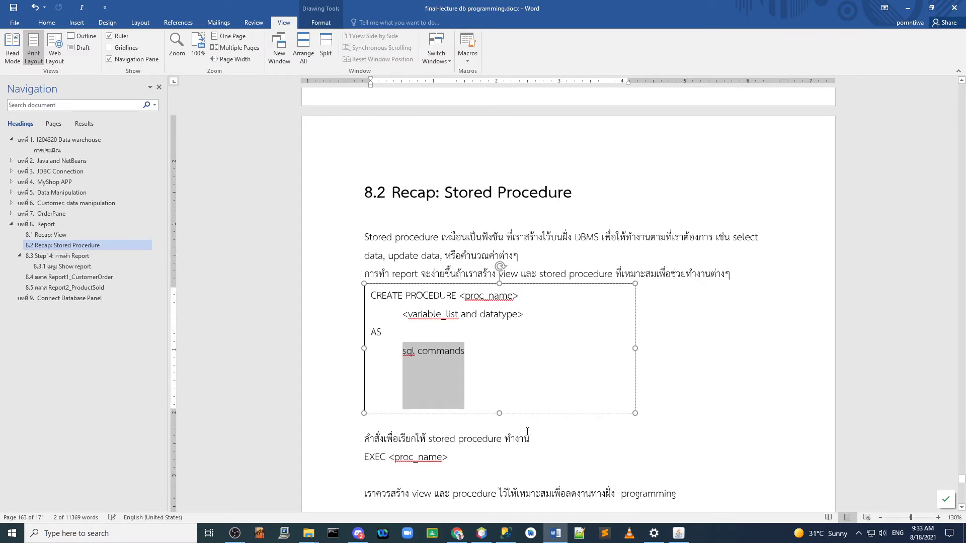
click(470, 337)
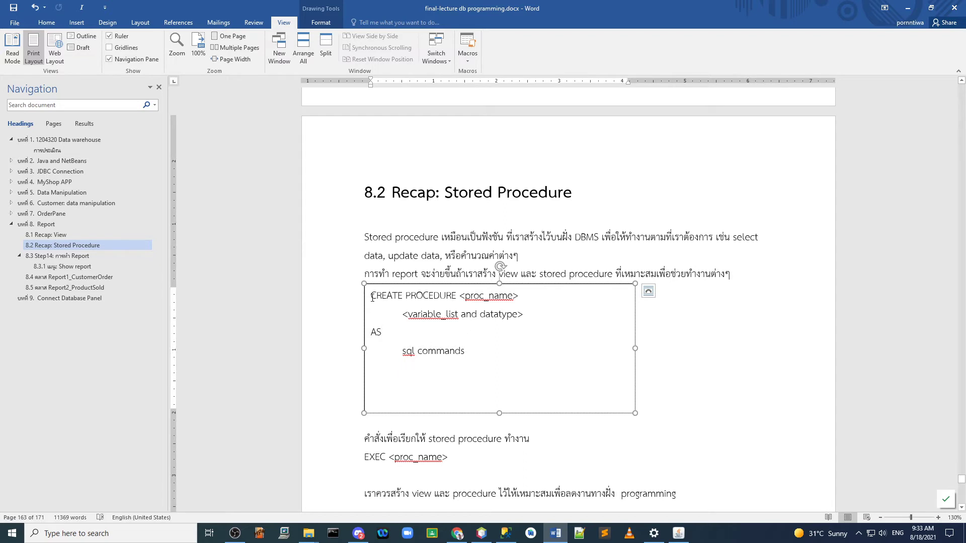
drag(371, 296, 464, 368)
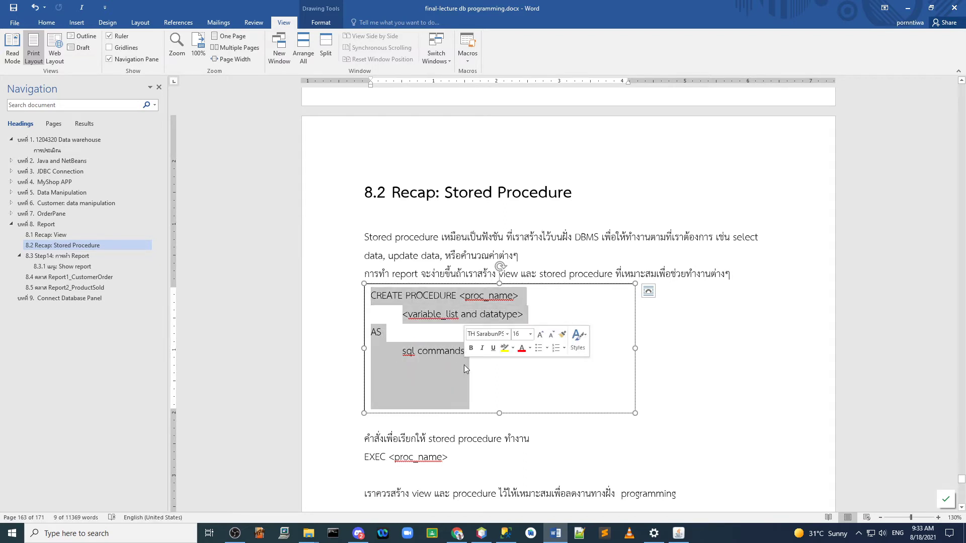
drag(365, 456, 444, 468)
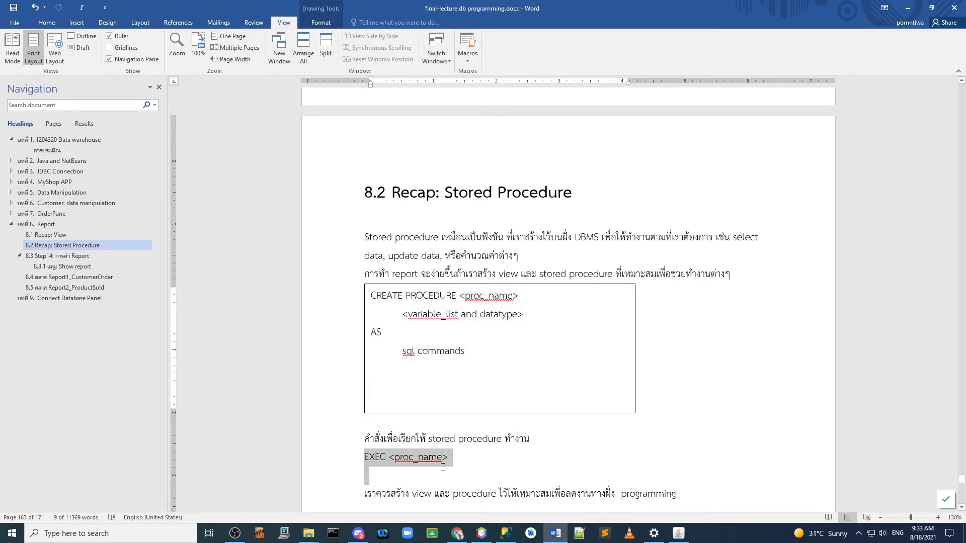
scroll(667, 459, down, 10)
scroll(666, 457, down, 2)
scroll(664, 455, up, 9)
click(494, 323)
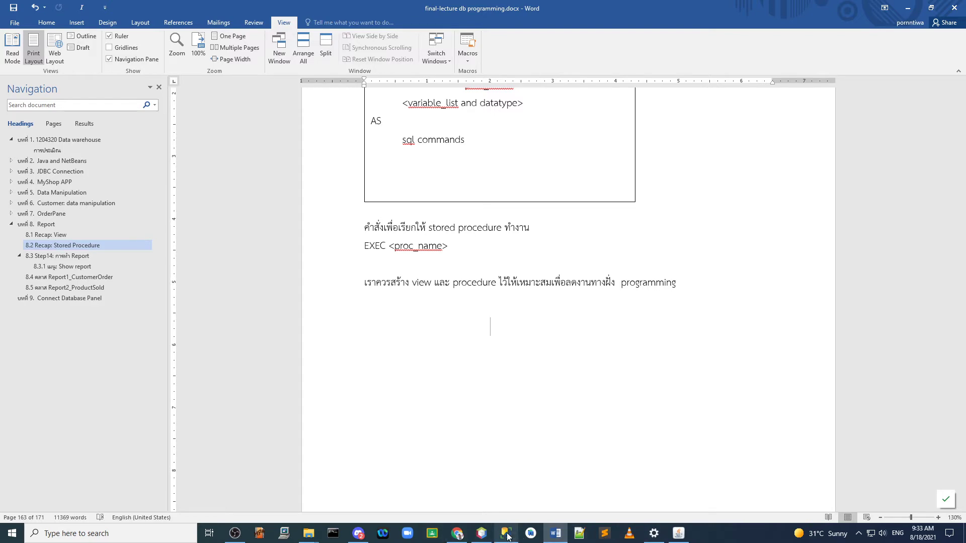
Switch to the My Shop application, open the customer purchase report, and move its window lower on the screen
mouse_move(506, 536)
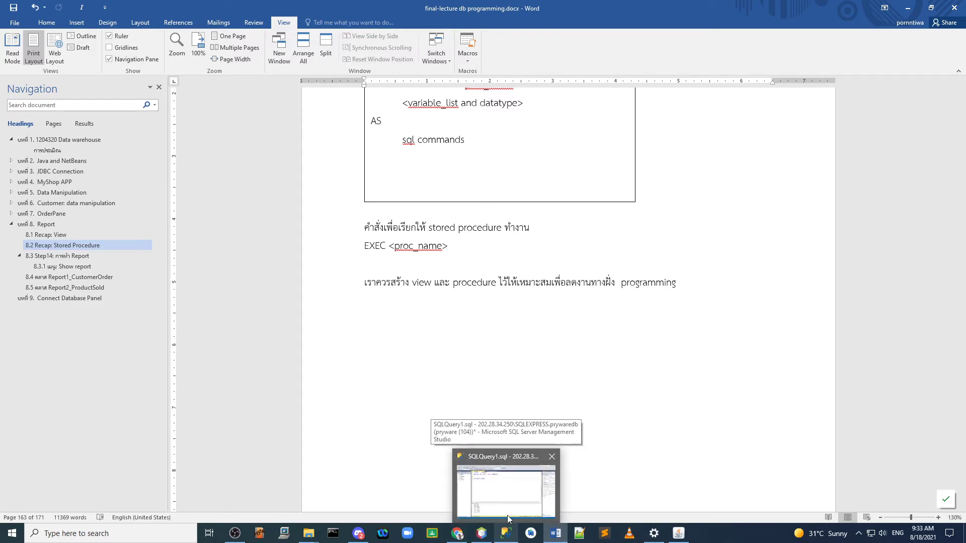
click(508, 509)
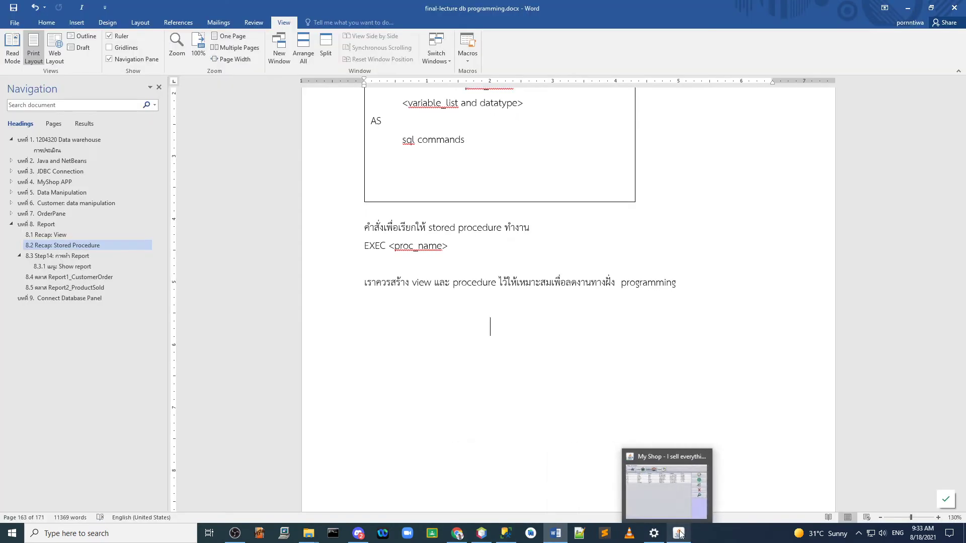
click(679, 533)
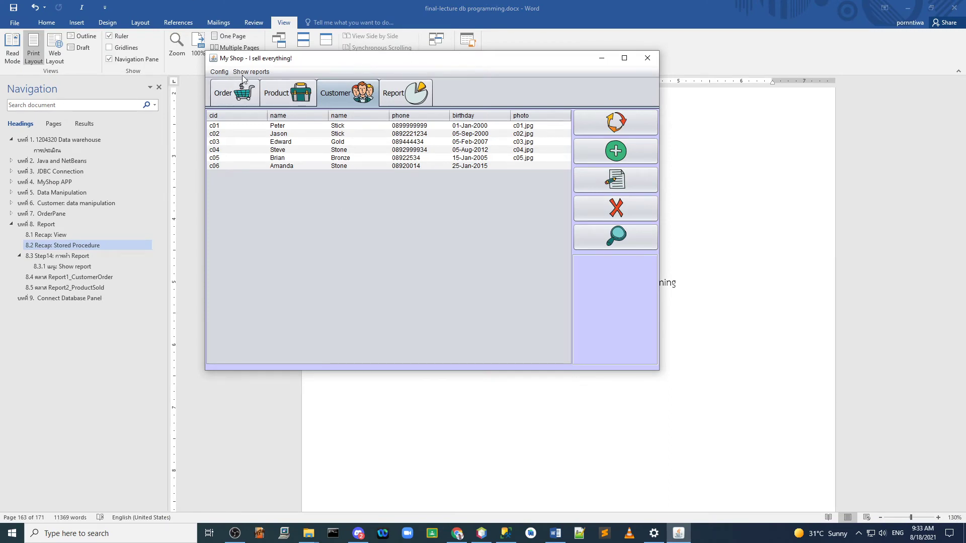
click(260, 73)
click(257, 84)
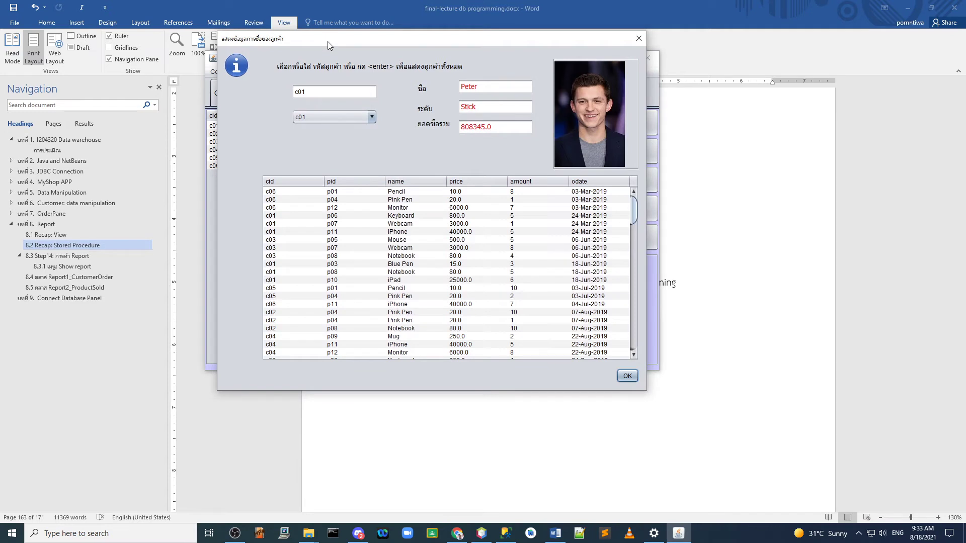
drag(327, 41, 327, 89)
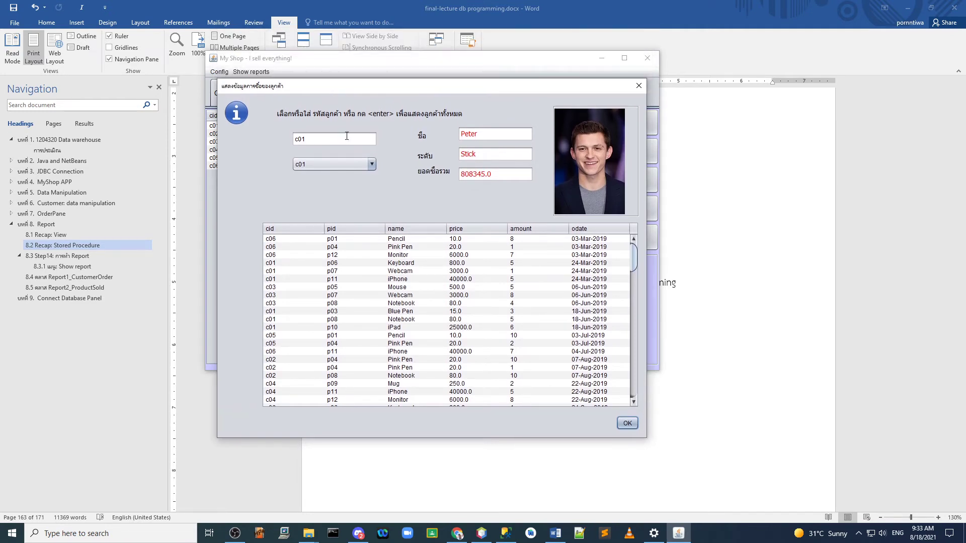
View the purchases of the second customer and another customer in the report, and return to the first customer
click(339, 166)
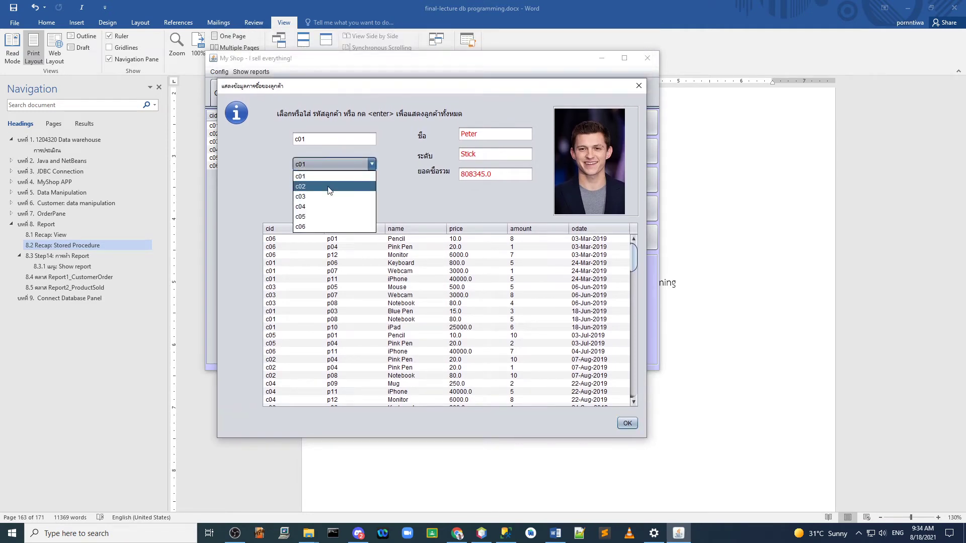
click(328, 187)
click(321, 165)
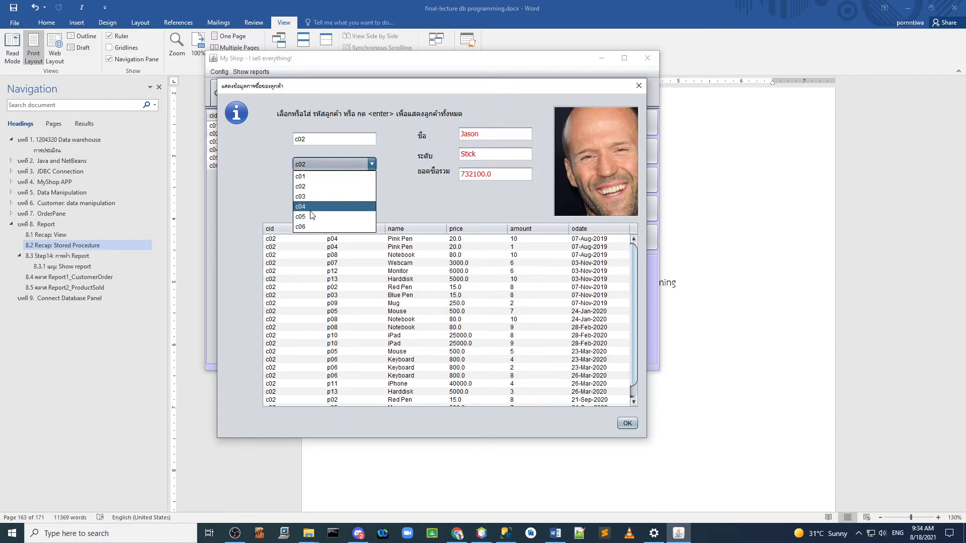
click(311, 211)
click(365, 165)
click(318, 176)
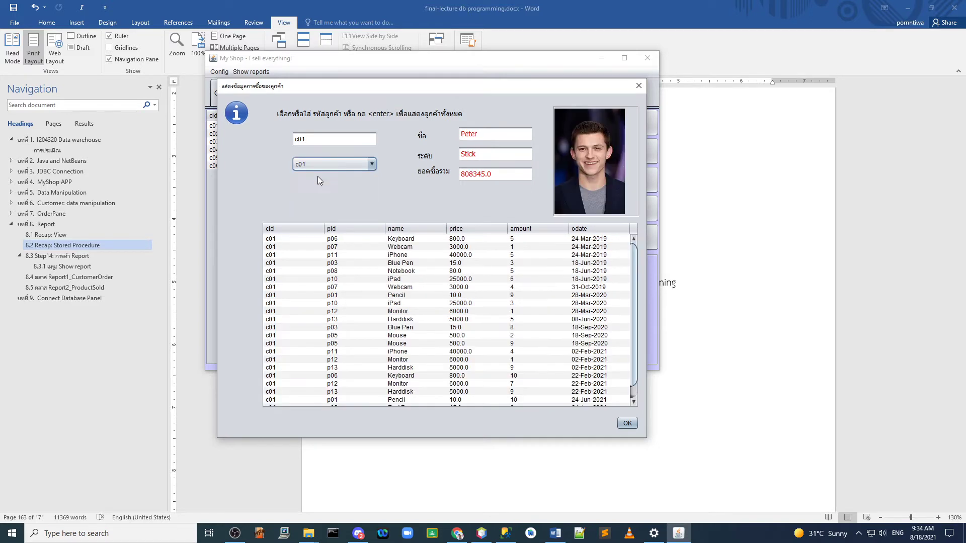
Reselect the first customer's code and look through that customer's purchase rows
click(315, 168)
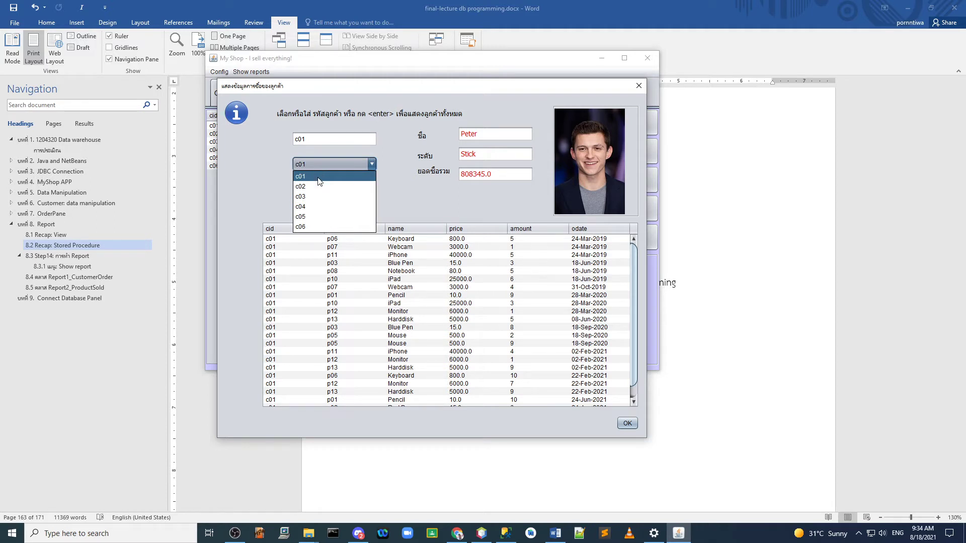
click(318, 177)
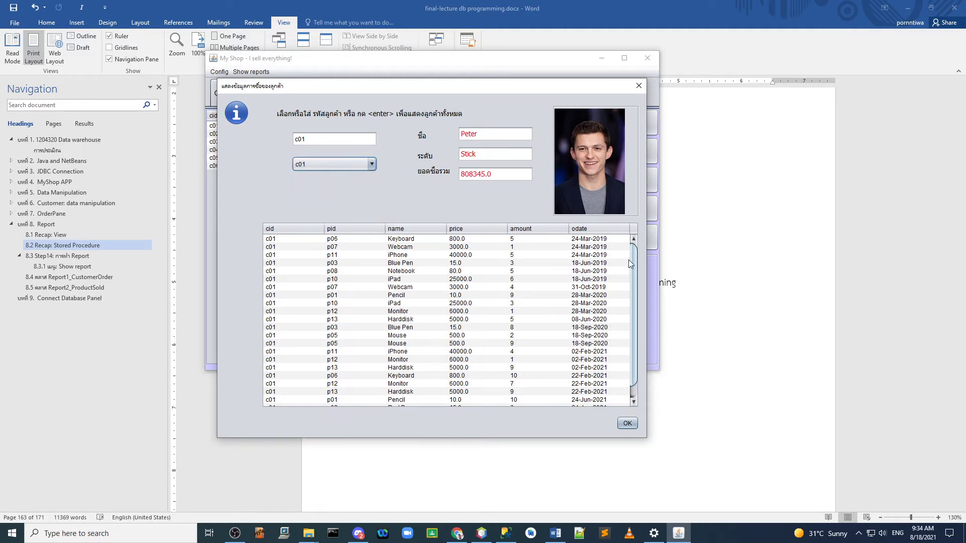
scroll(632, 302, down, 1)
scroll(630, 348, up, 1)
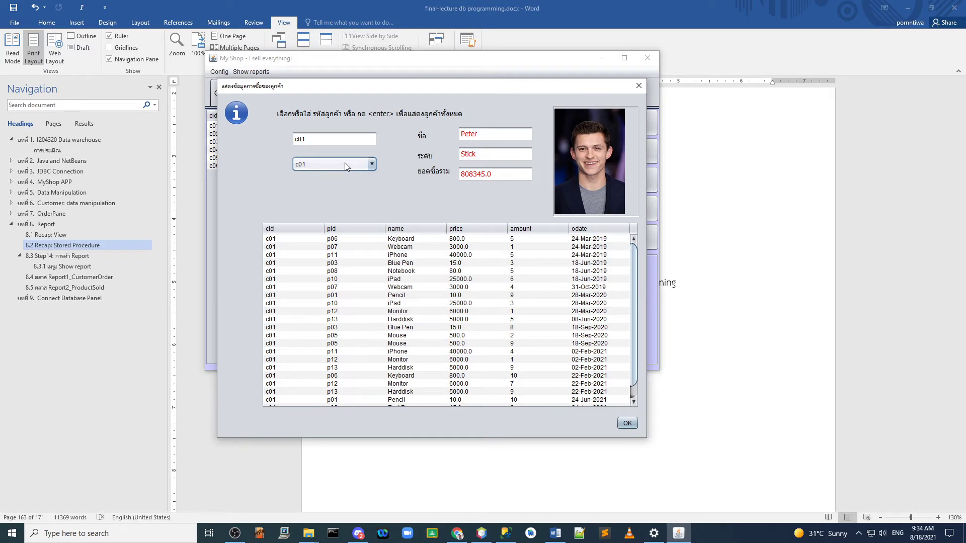
Look through the second customer's purchases, and switch the report to the fourth customer
click(332, 164)
click(323, 188)
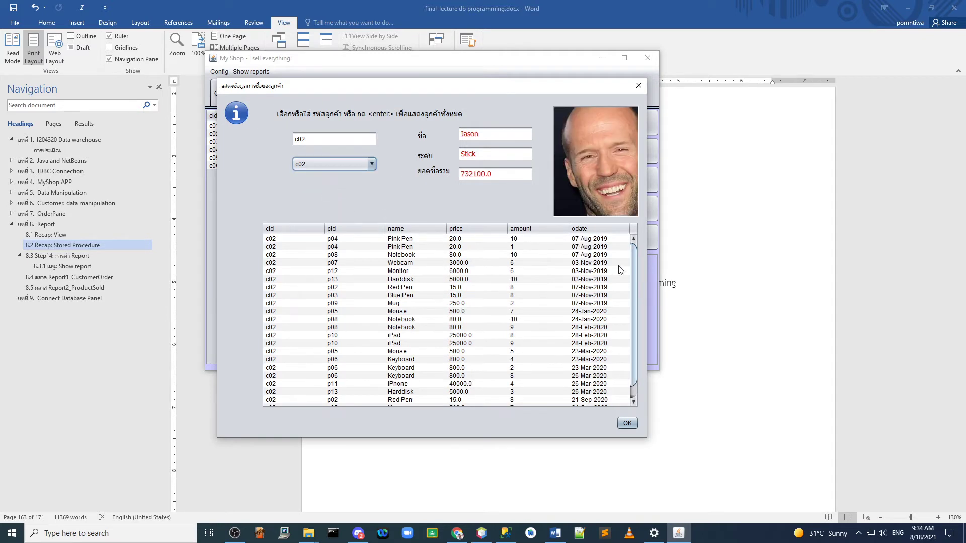
scroll(633, 254, down, 1)
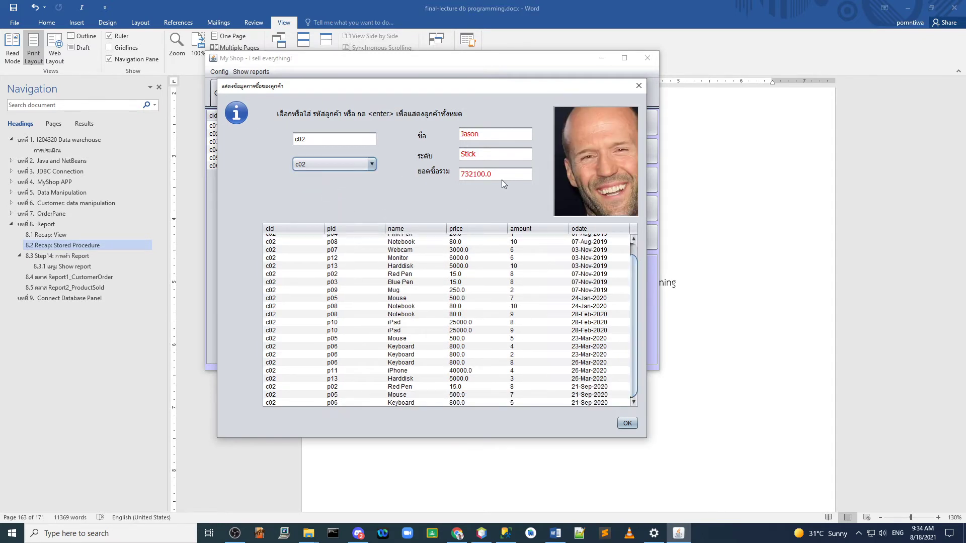
click(328, 165)
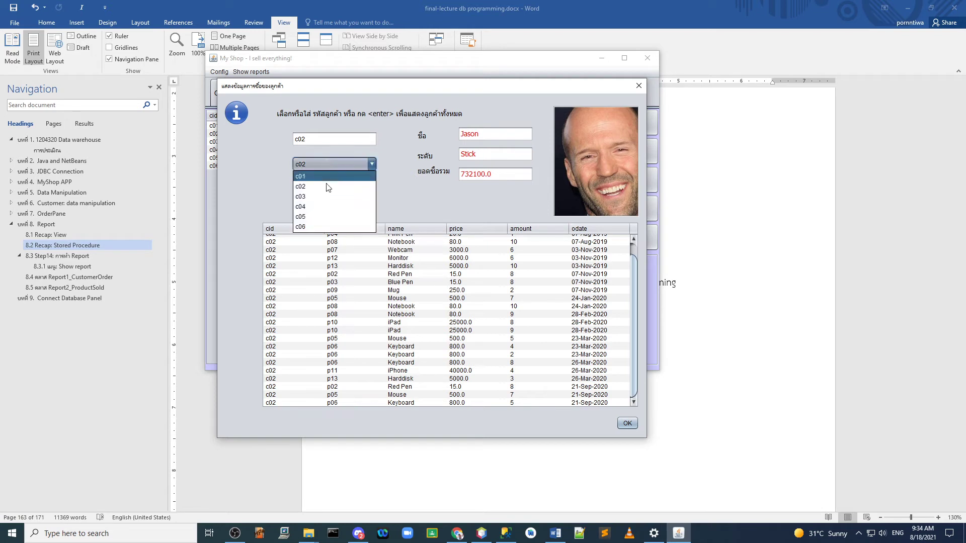
click(325, 206)
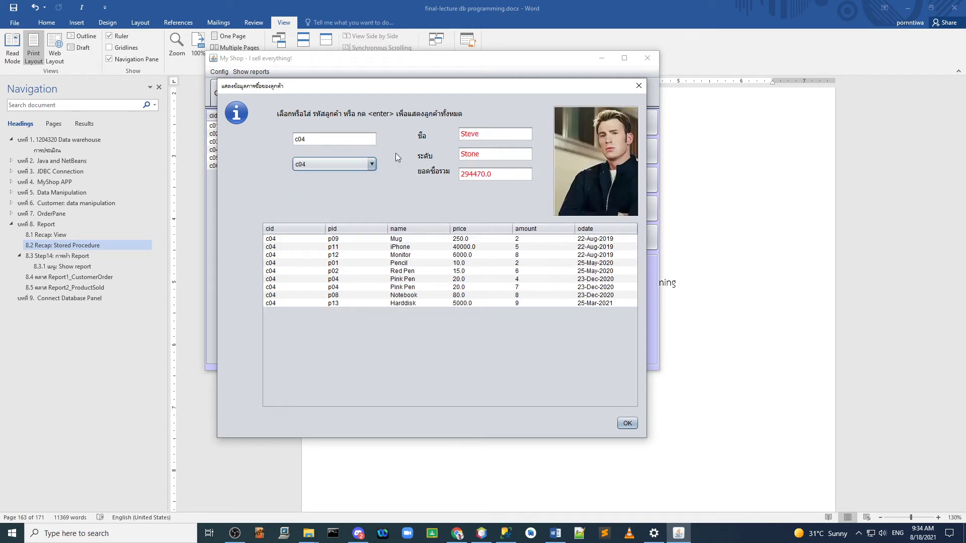
Clear the customer code, reload the report for all customers, and look through the complete purchase list
double_click(320, 140)
key(BackSpace)
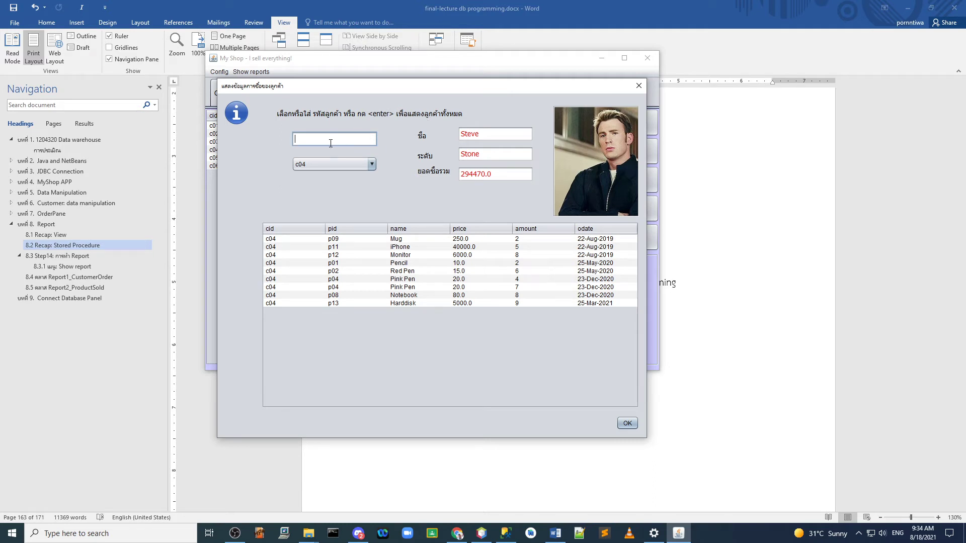
key(Return)
drag(633, 257, 599, 206)
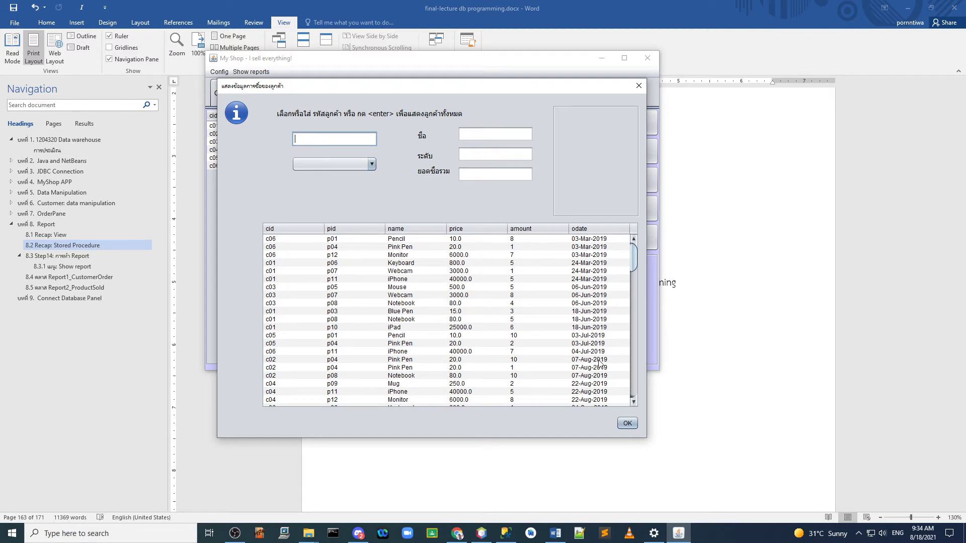
drag(634, 258, 641, 398)
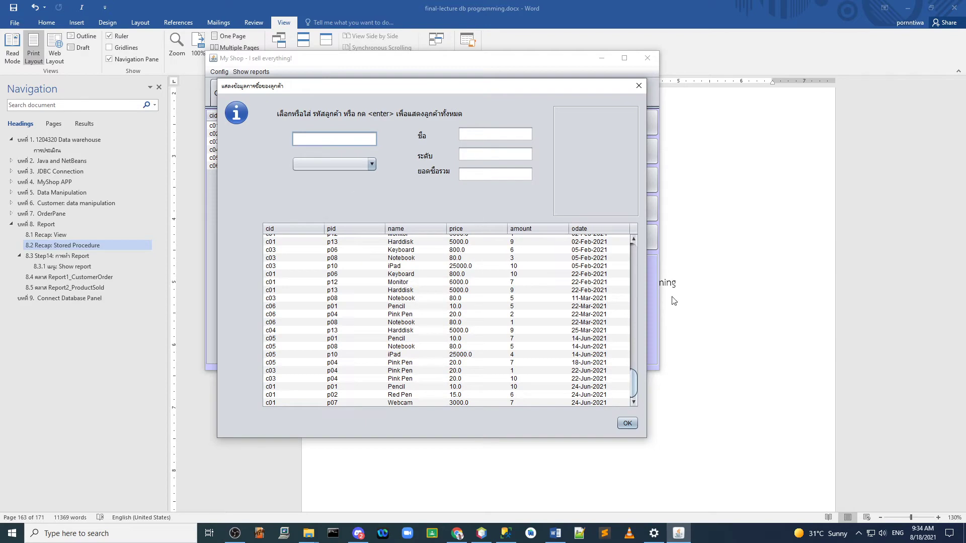
drag(634, 384, 634, 243)
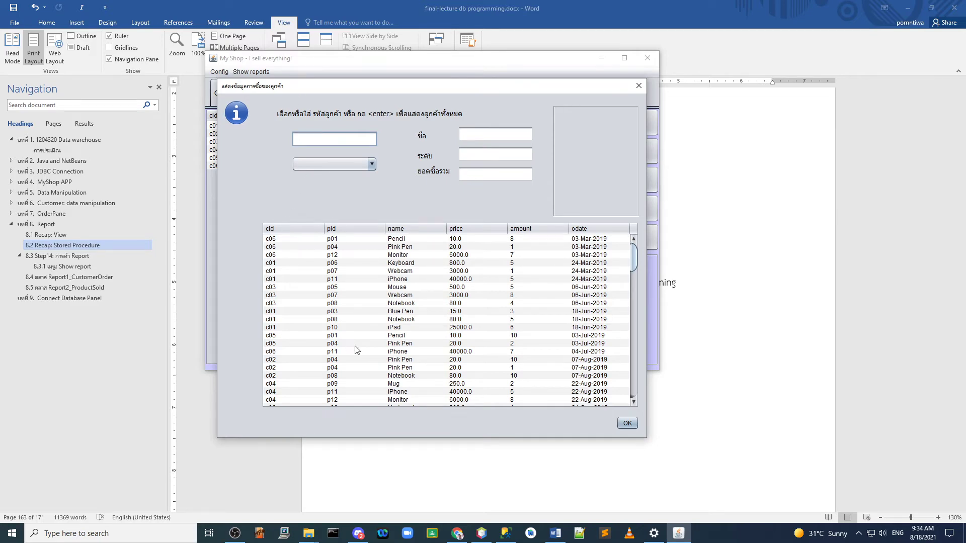
mouse_move(633, 271)
mouse_down()
mouse_move(629, 394)
mouse_move(628, 254)
mouse_up()
Show only the fourth customer's purchases again, and close the customer purchase report
click(358, 169)
click(324, 203)
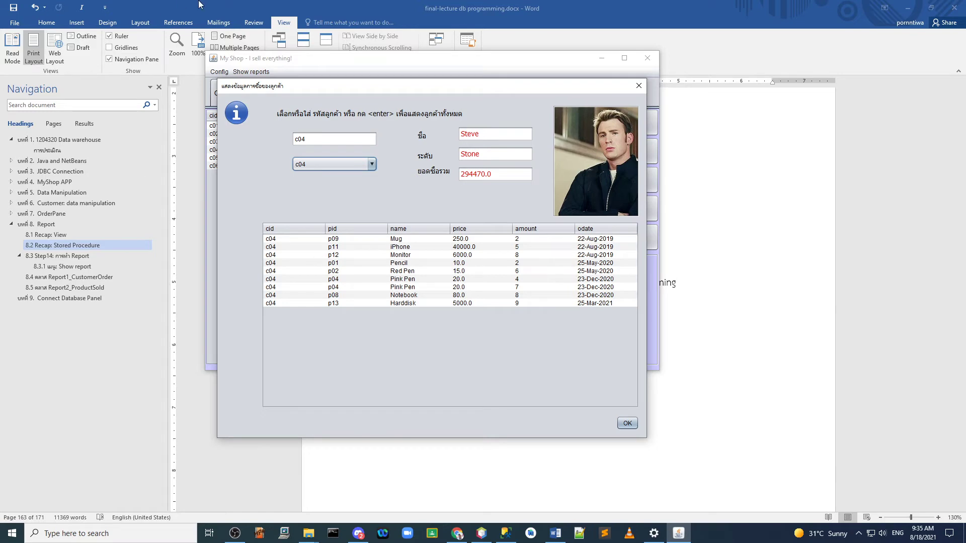
click(639, 85)
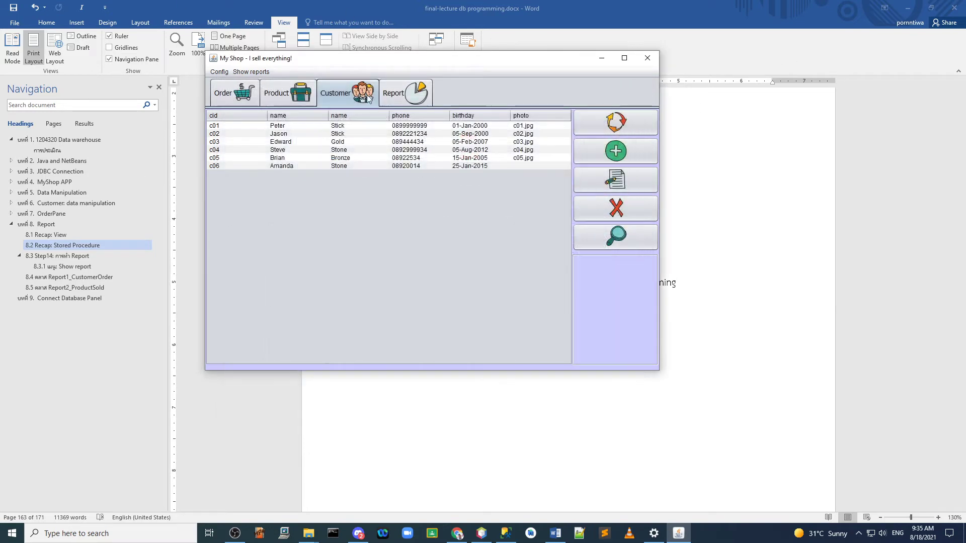
Open the sales report for each product and filter it by year 2021 for product p01
click(251, 72)
click(267, 91)
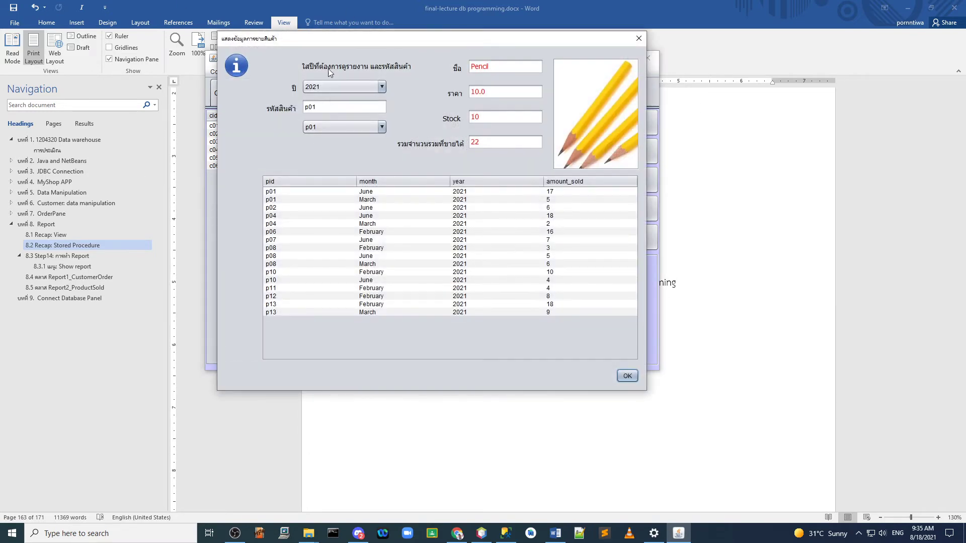
drag(328, 43, 315, 67)
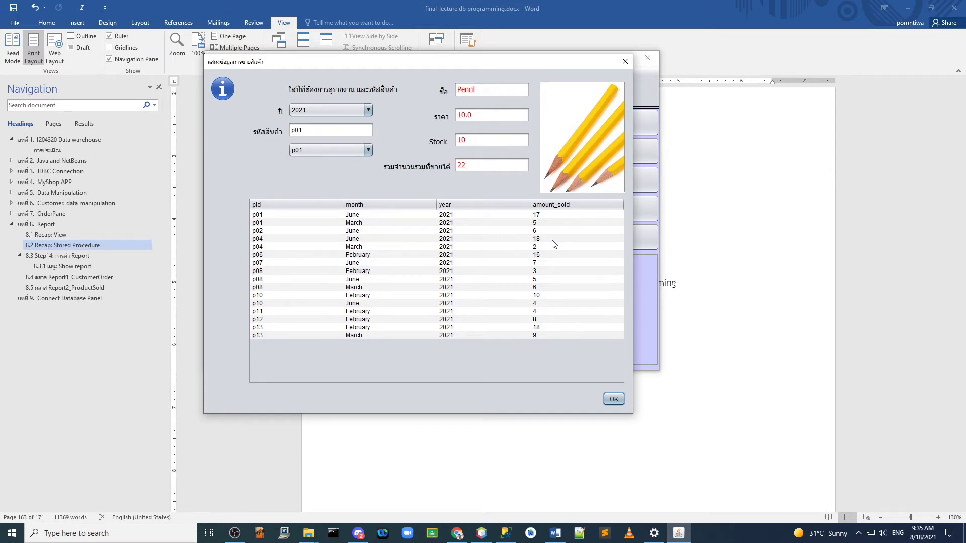
click(320, 112)
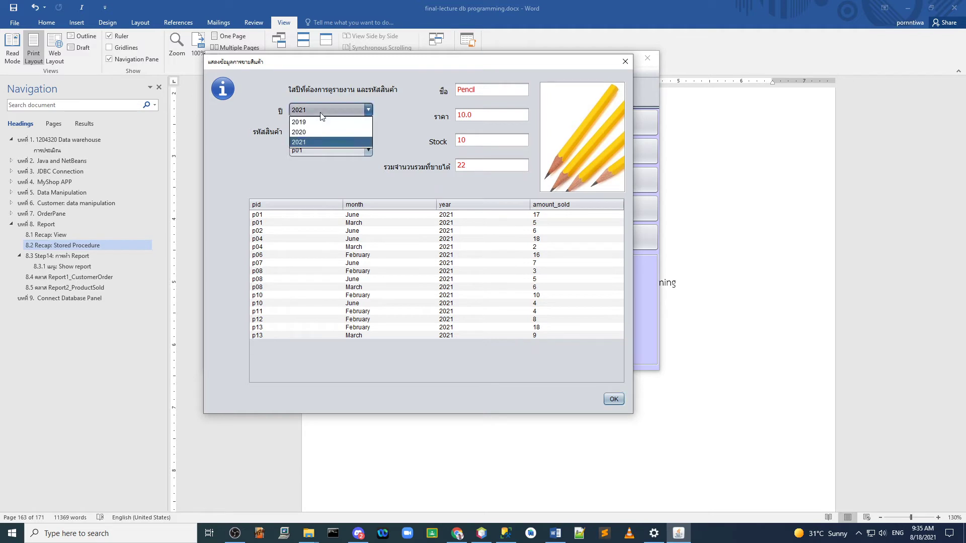
click(321, 112)
click(320, 113)
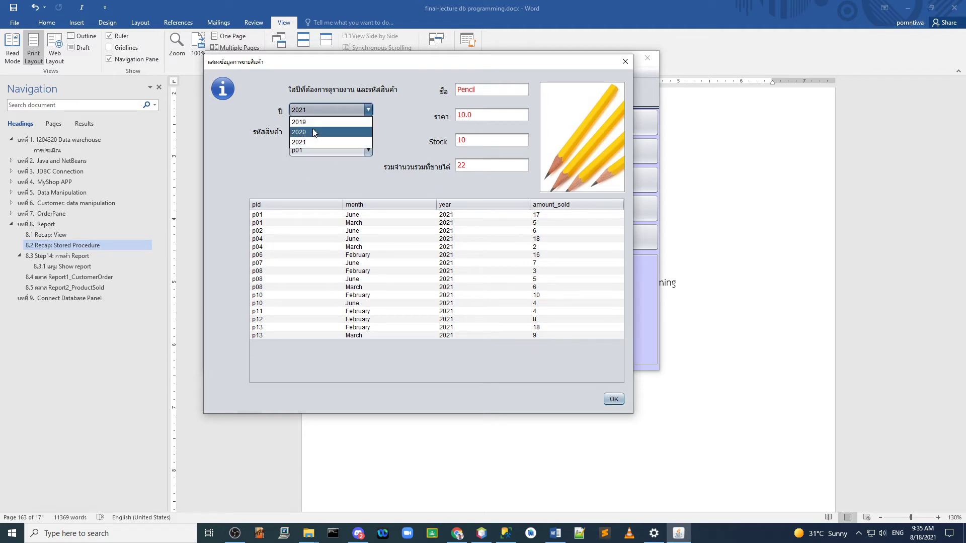
click(311, 142)
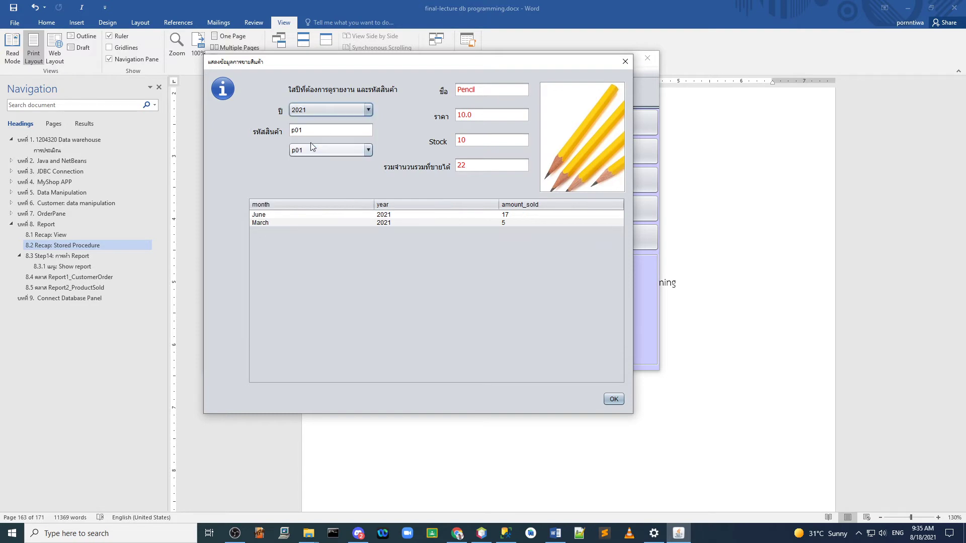
Close and reopen the product sales report, and show the sales of product p03 for 2021
click(625, 61)
click(250, 72)
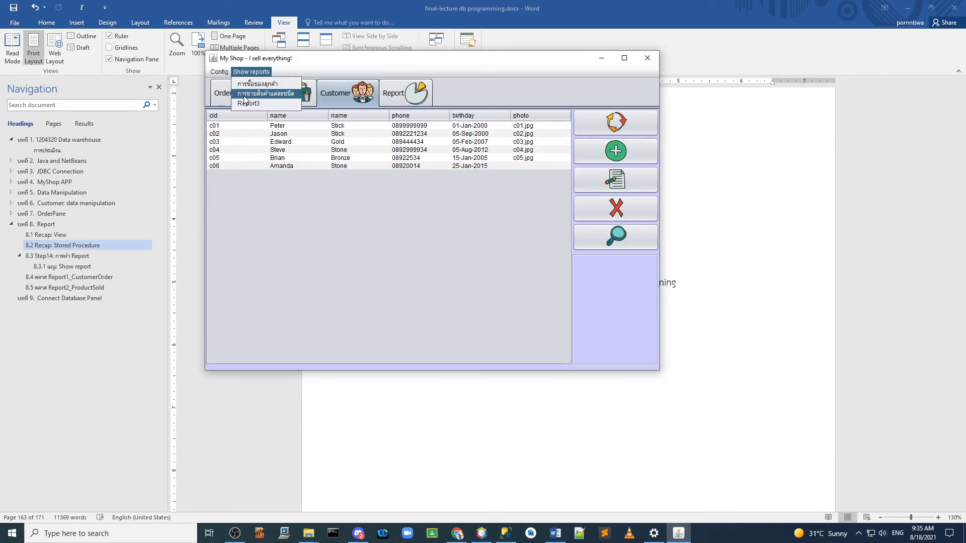
click(245, 95)
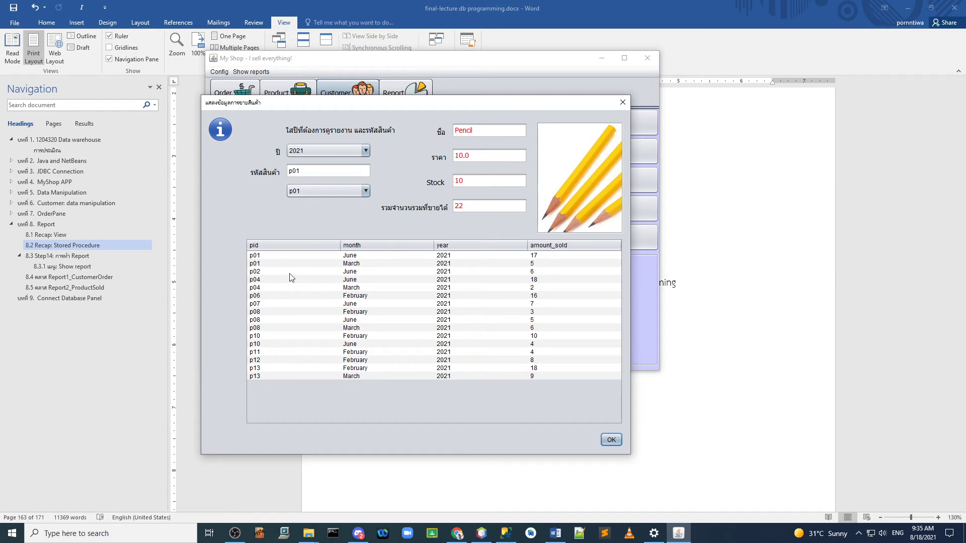
click(333, 192)
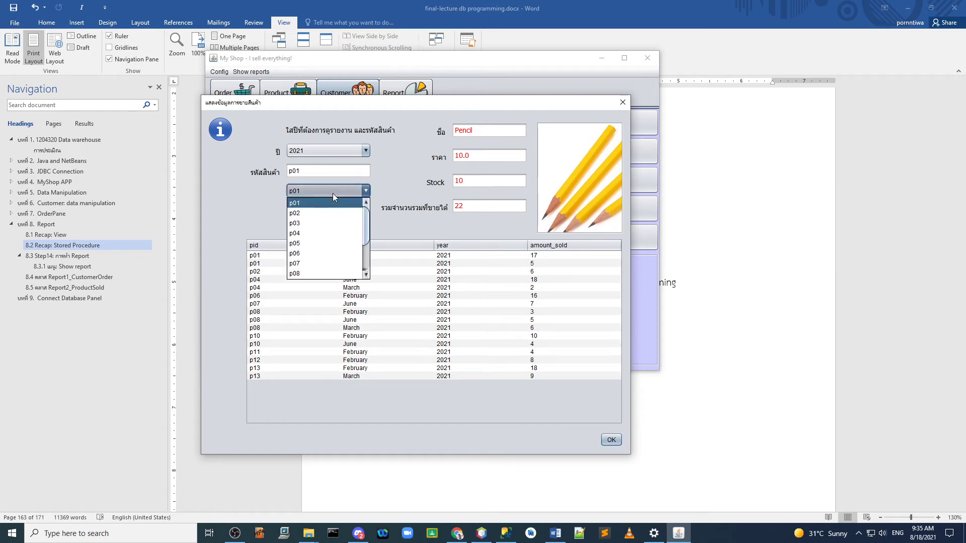
click(312, 218)
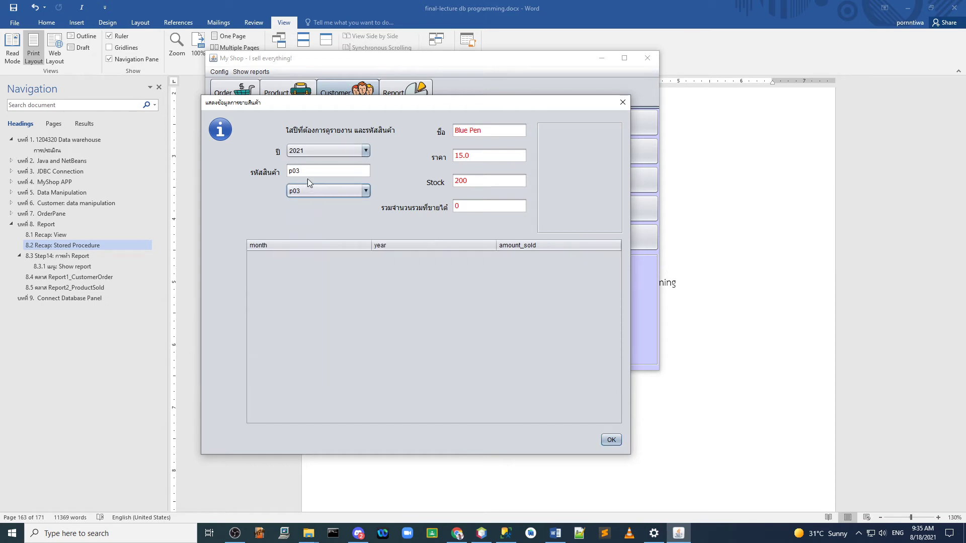
Show the 2021 sales of product p01 and examine its monthly rows and the total amount sold
click(309, 191)
click(305, 204)
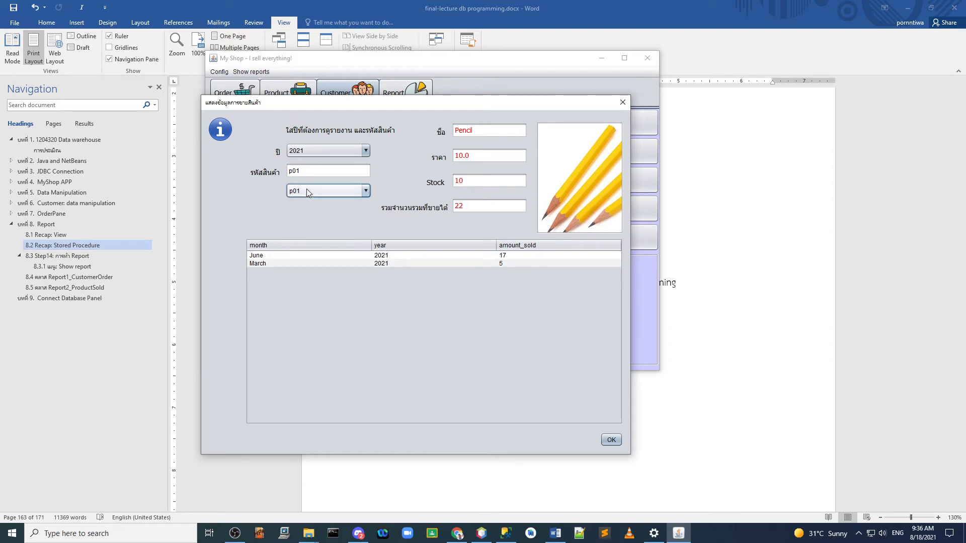
click(325, 152)
click(324, 152)
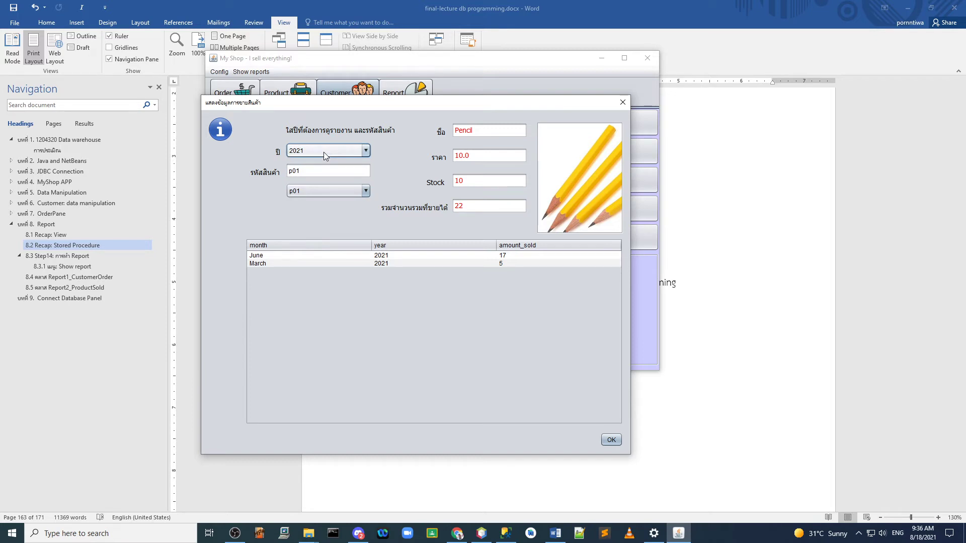
click(324, 152)
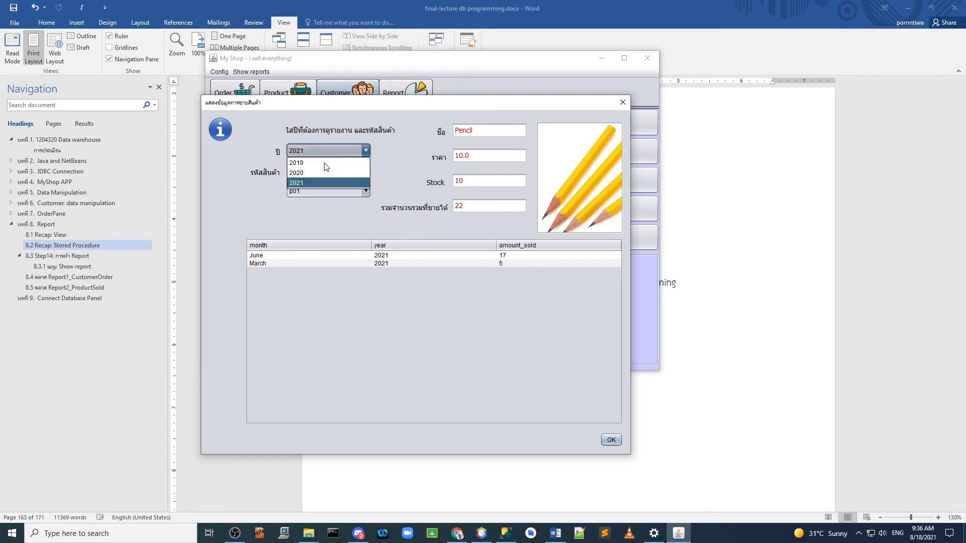
click(326, 151)
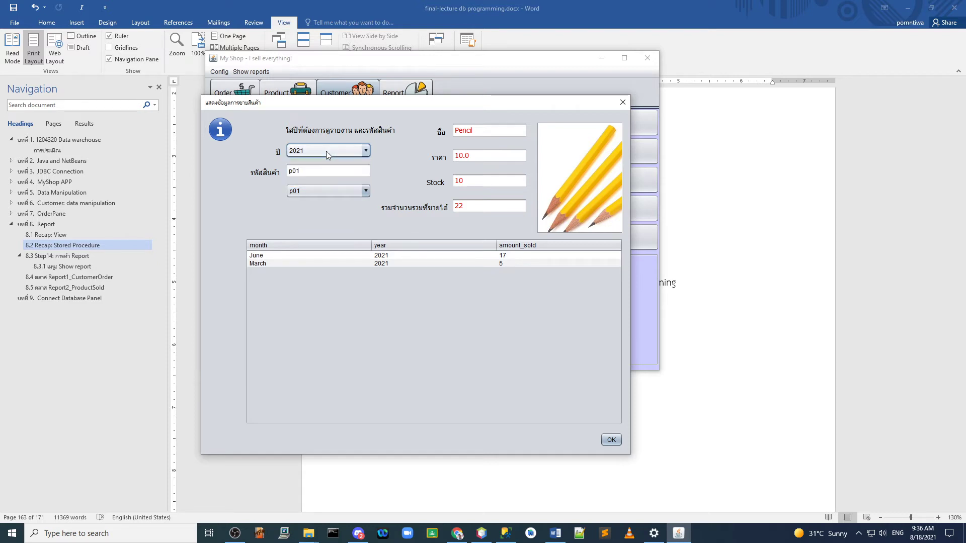
click(279, 256)
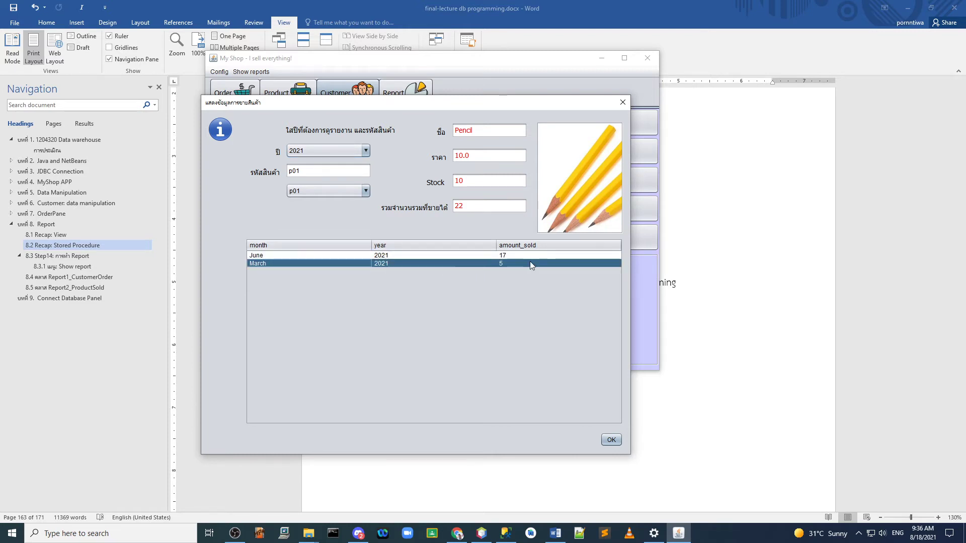
click(475, 210)
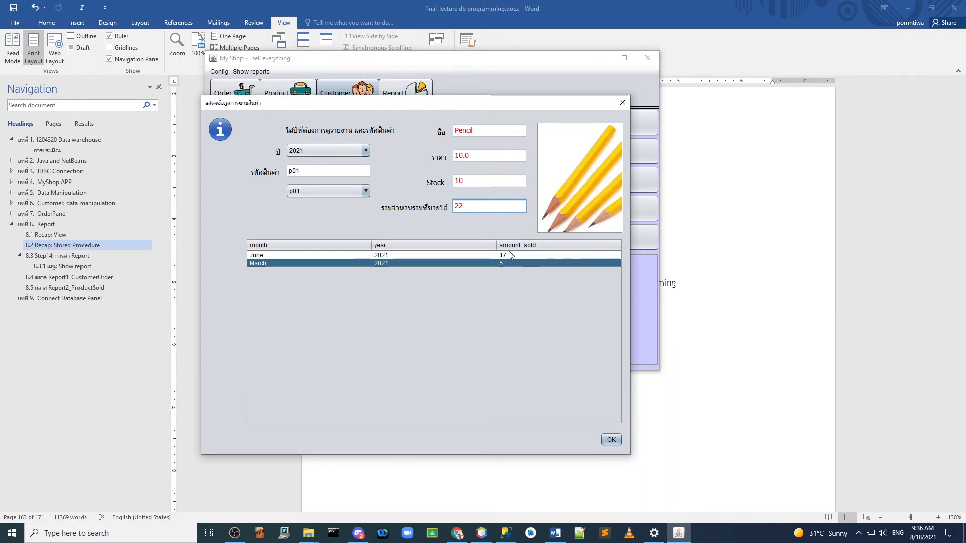
Keep the year at 2021, show the sales of product p02, and highlight its June row
click(313, 151)
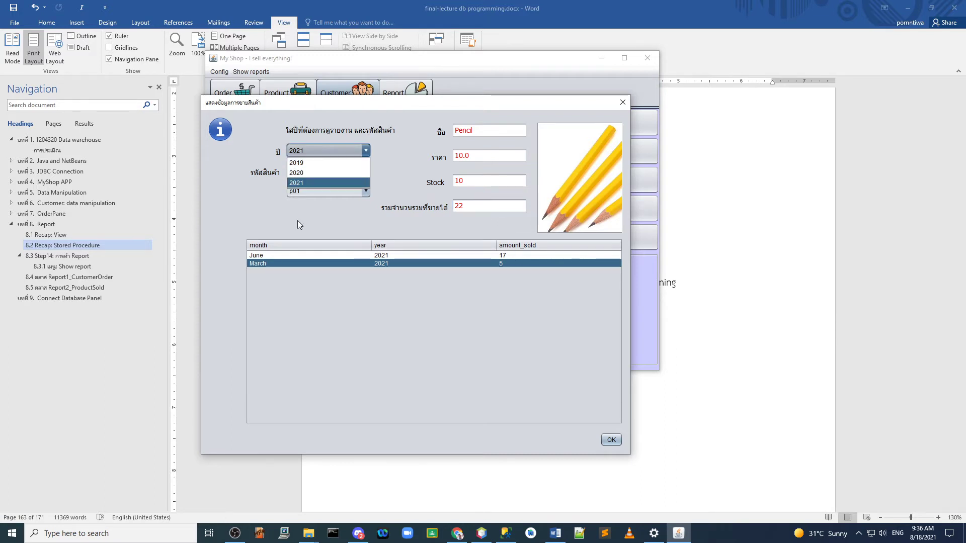
click(308, 183)
click(304, 192)
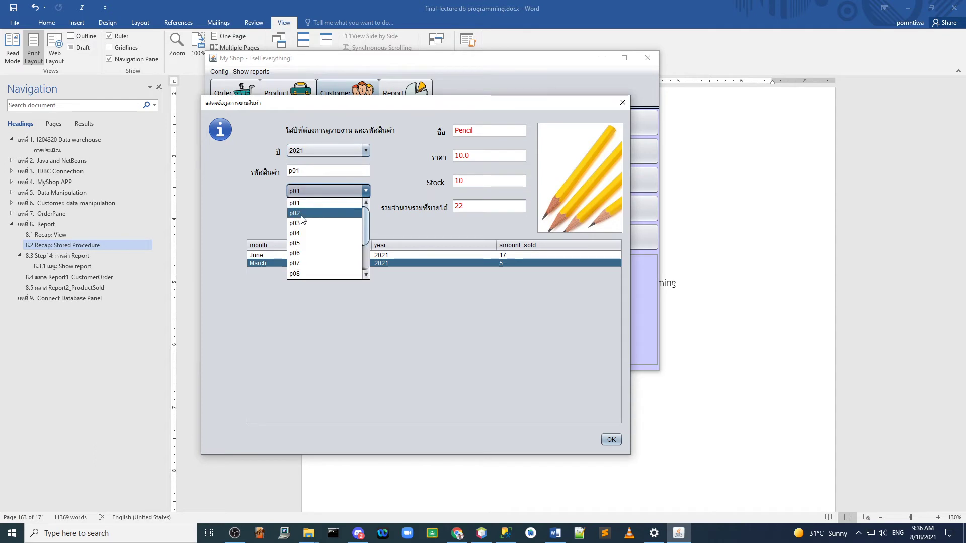
click(302, 213)
click(530, 256)
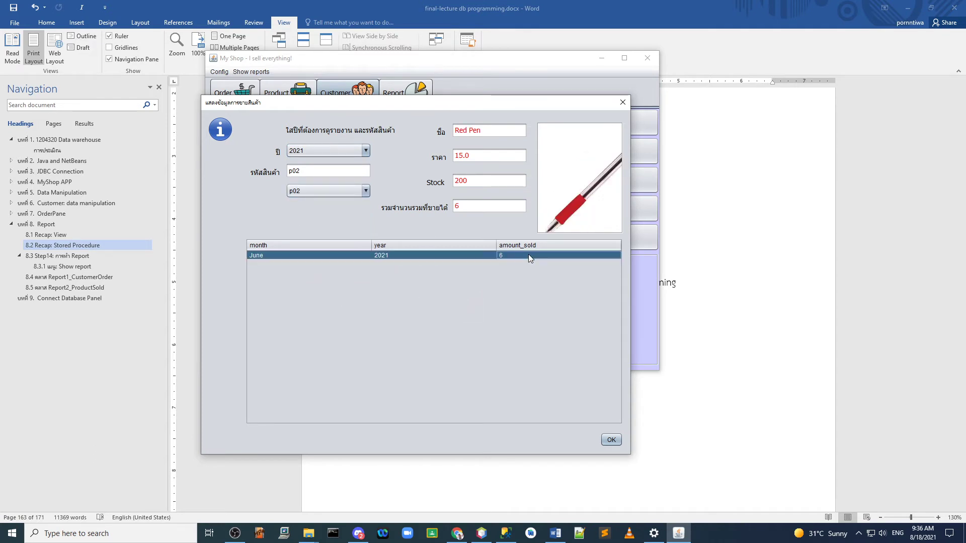
Show the 2021 sales of product p04 and highlight its June row
click(318, 194)
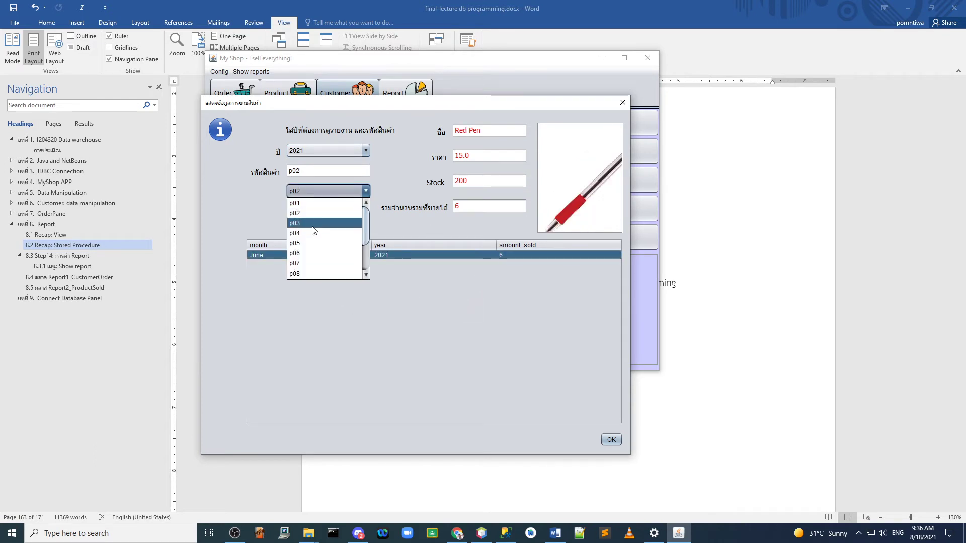
click(312, 234)
click(283, 256)
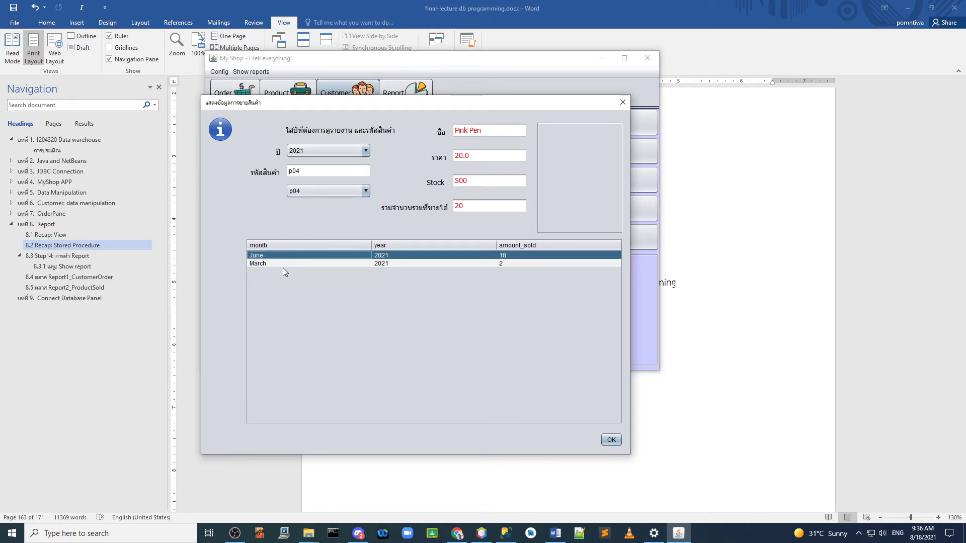
Show the 2021 sales of product p08 and highlight all of its monthly rows from February to March
click(302, 196)
click(306, 274)
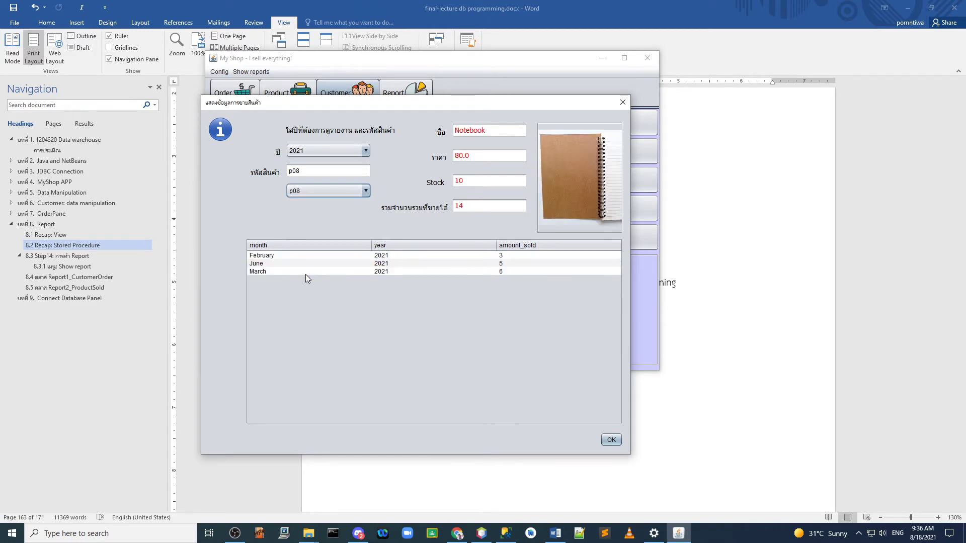
click(296, 257)
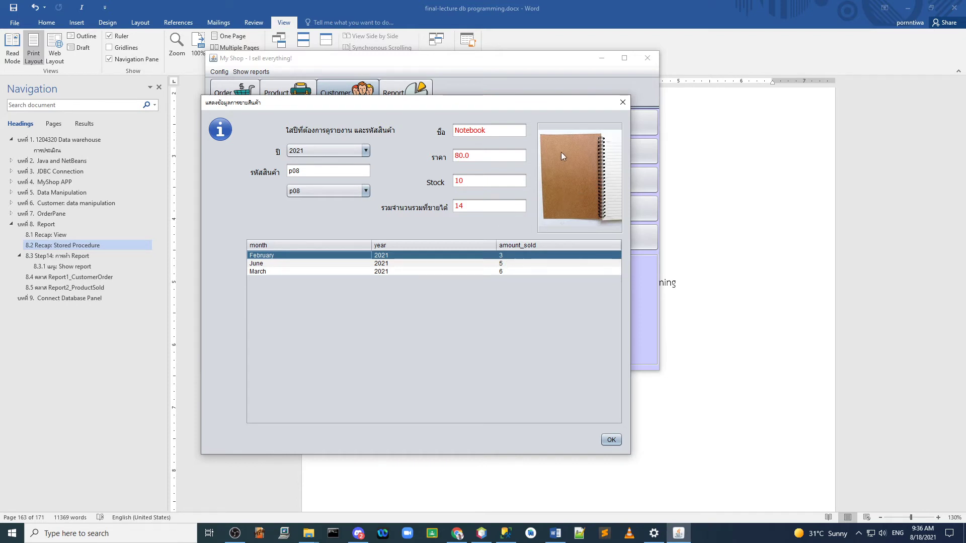
shift+click(516, 271)
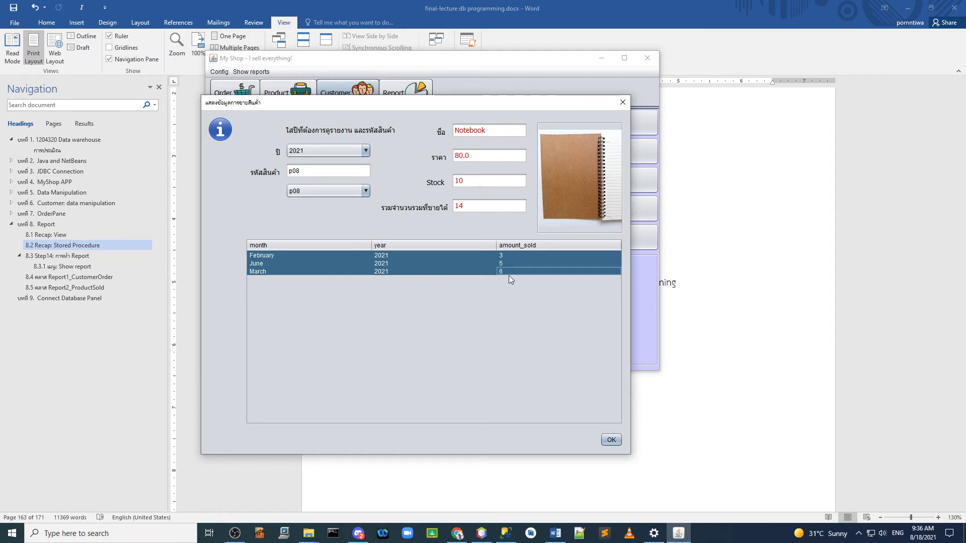
Change the report year to 2019 for product p08 and examine the amounts sold in June and August
click(322, 151)
click(320, 165)
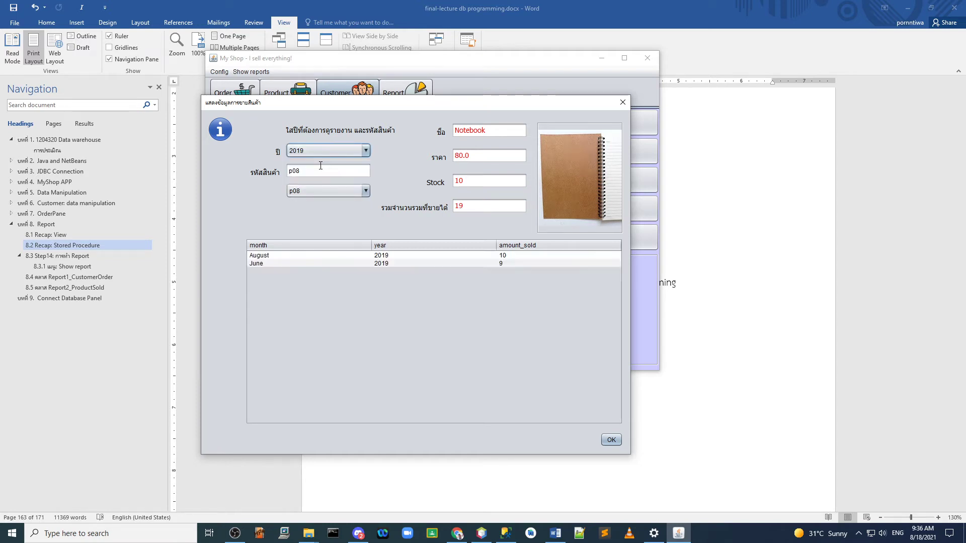
click(503, 263)
click(514, 255)
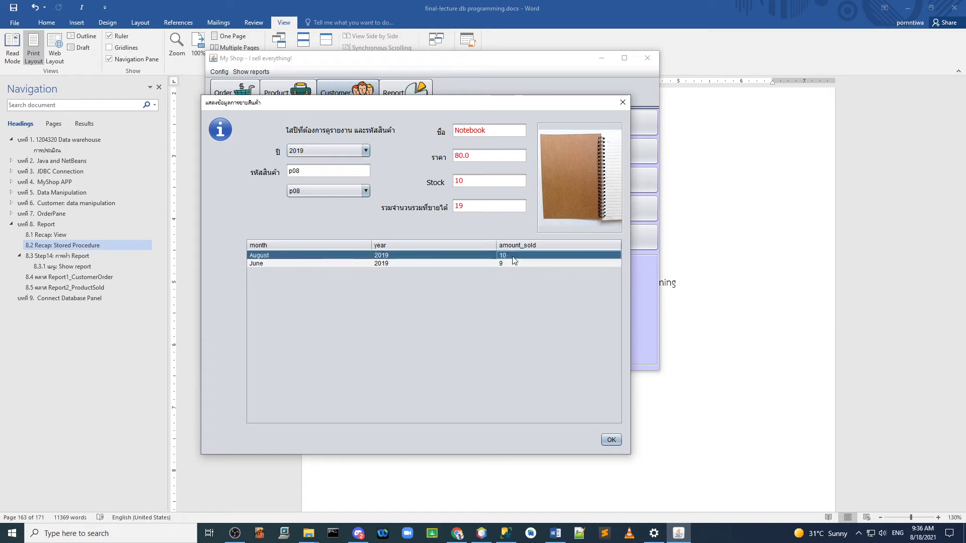
Show product p08's sales for 2020 with all monthly rows highlighted, and close the product sales report
click(312, 152)
click(313, 174)
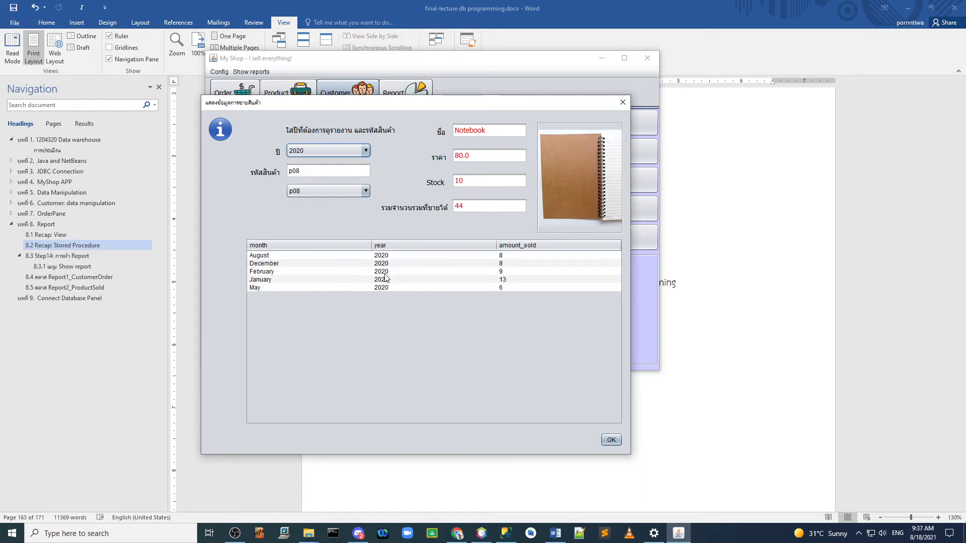
click(514, 256)
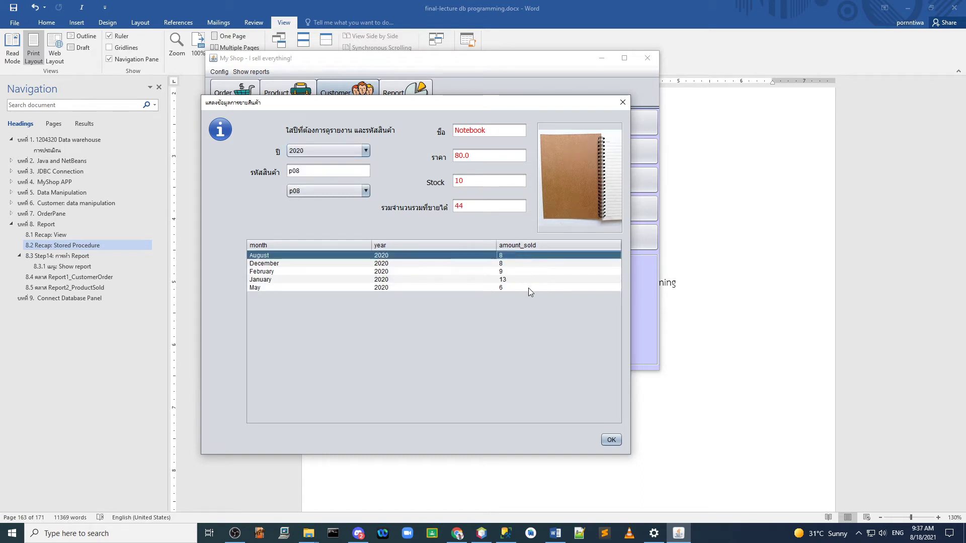
shift+click(524, 286)
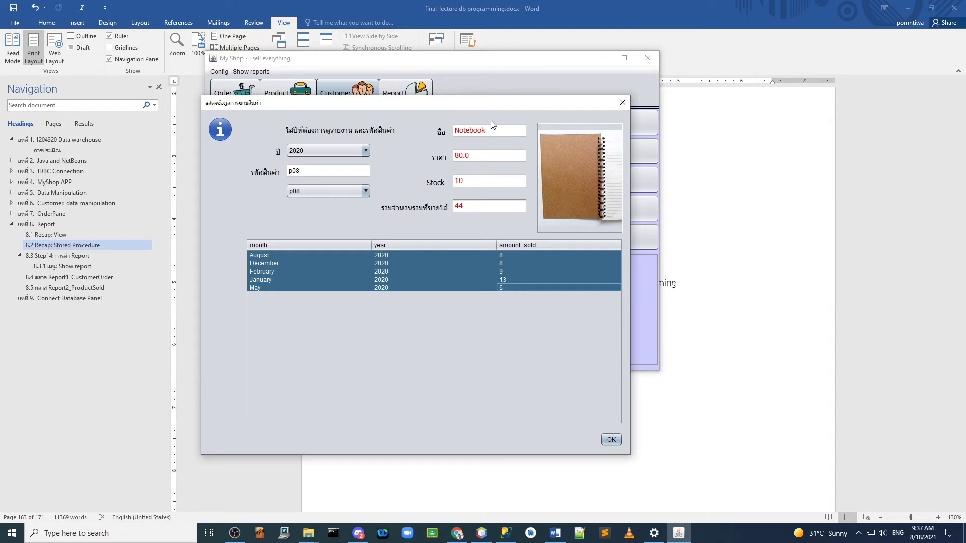
drag(492, 106, 520, 86)
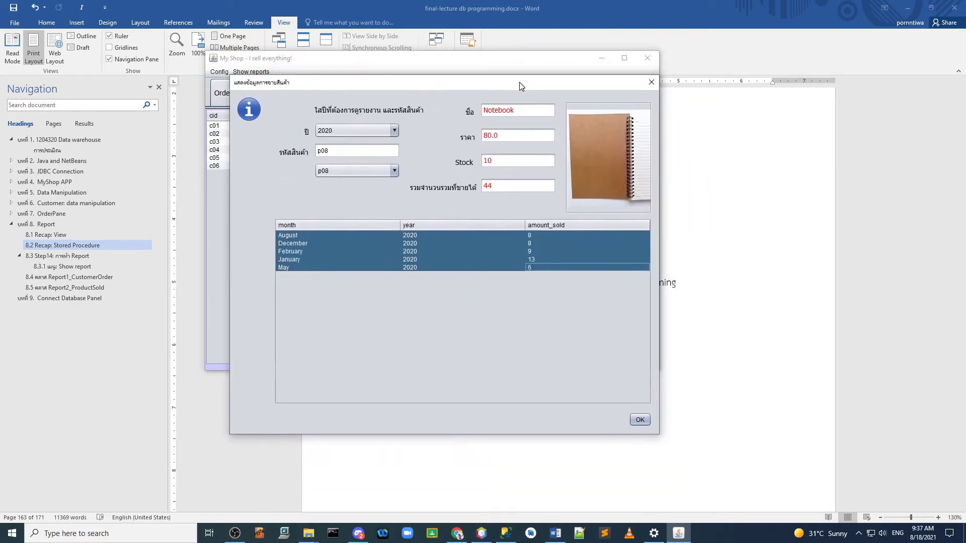
click(652, 82)
Reopen the customer purchase report, clear the customer code, and show only the sixth customer's purchases
click(259, 72)
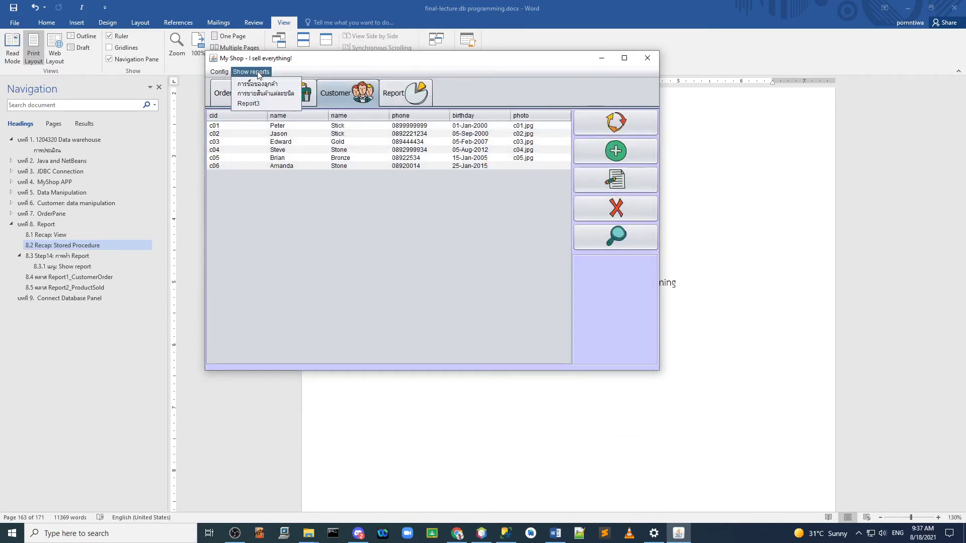
click(255, 85)
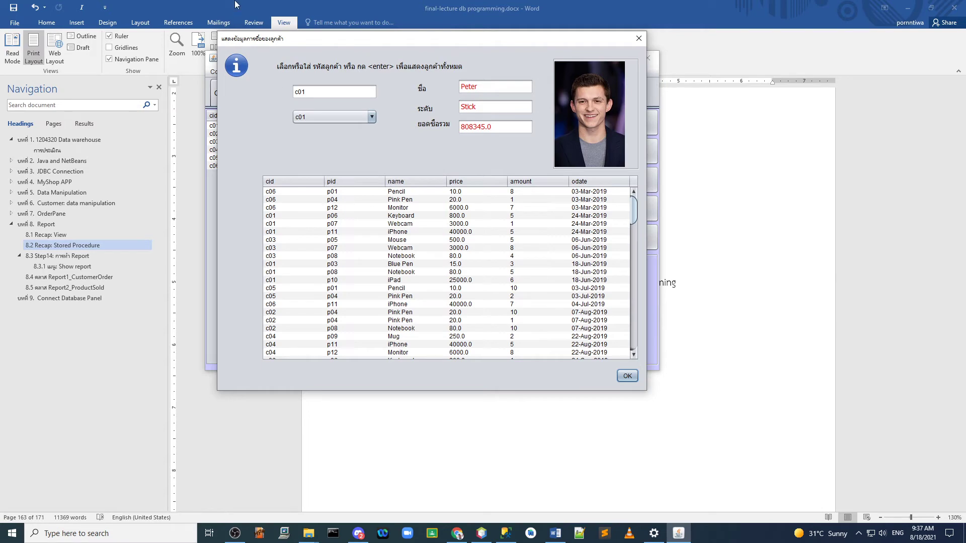
double_click(347, 89)
key(BackSpace)
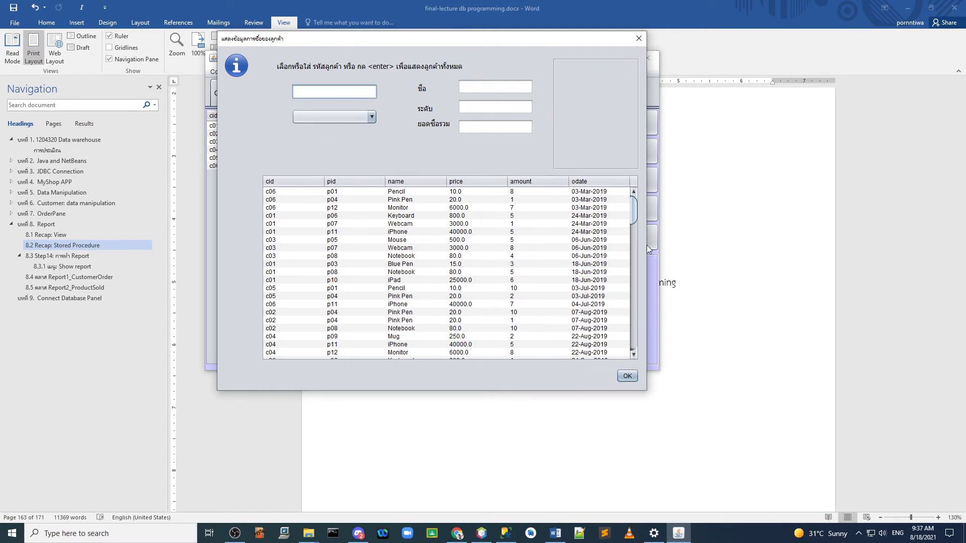
mouse_move(635, 213)
mouse_down()
mouse_move(662, 374)
mouse_move(636, 206)
mouse_move(647, 298)
mouse_move(642, 228)
mouse_up()
click(339, 118)
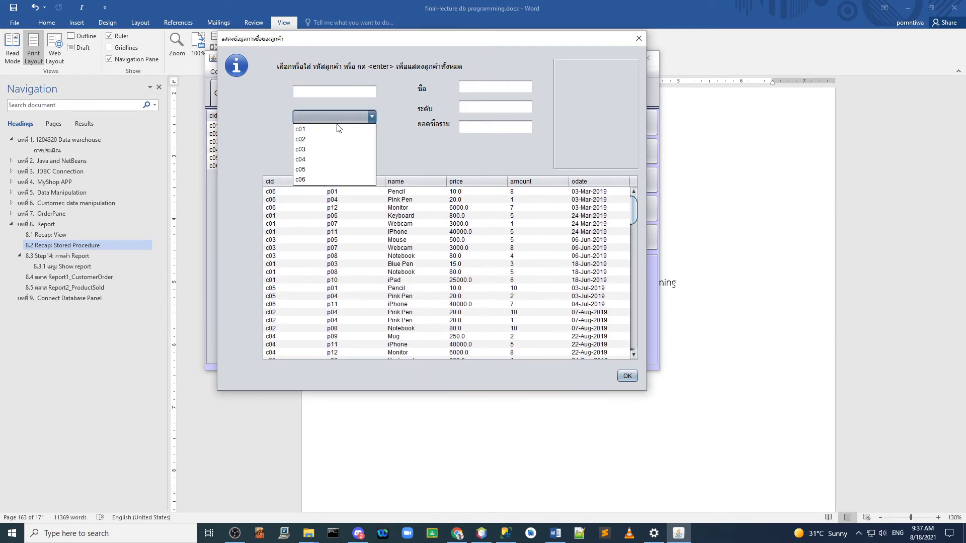
click(319, 180)
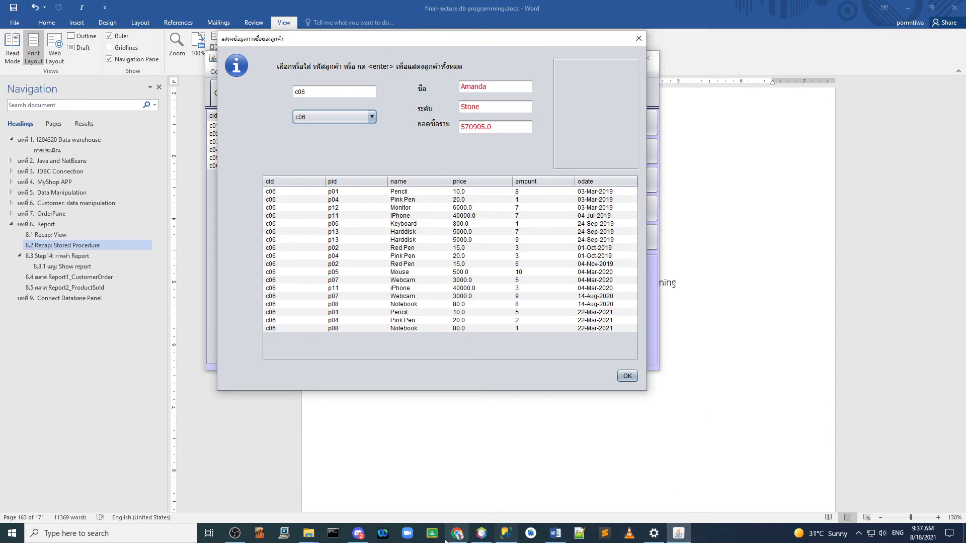
Switch to SQL Server Management Studio and display the whole sp_report1 procedure in MyShopSchema.sql, enlarging the editor area
click(506, 534)
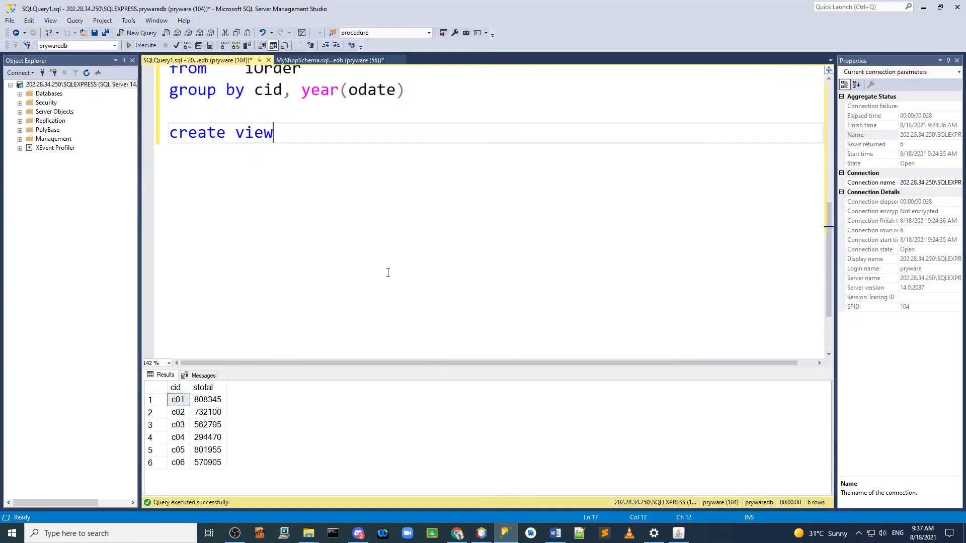
click(342, 59)
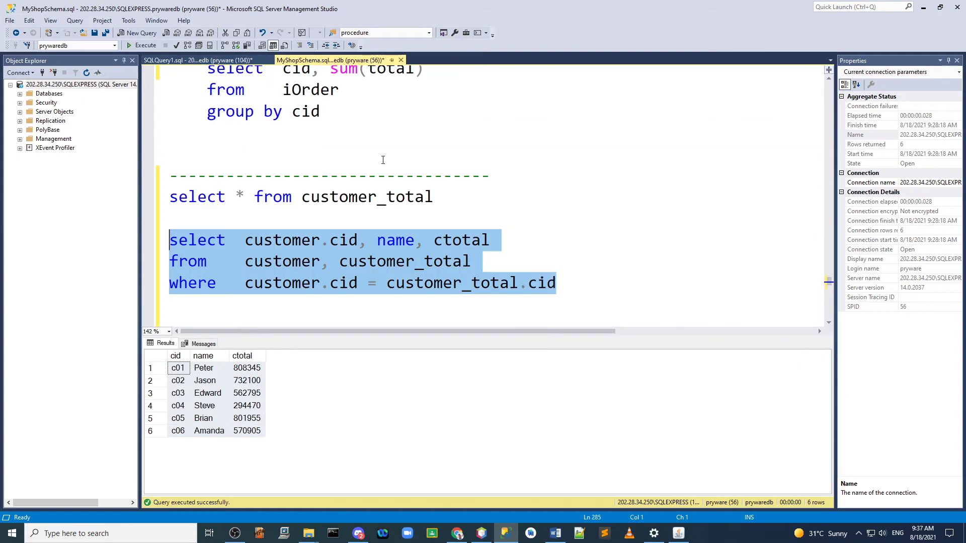
key(ctrl+z)
ctrl+scroll(450, 244, down, 3)
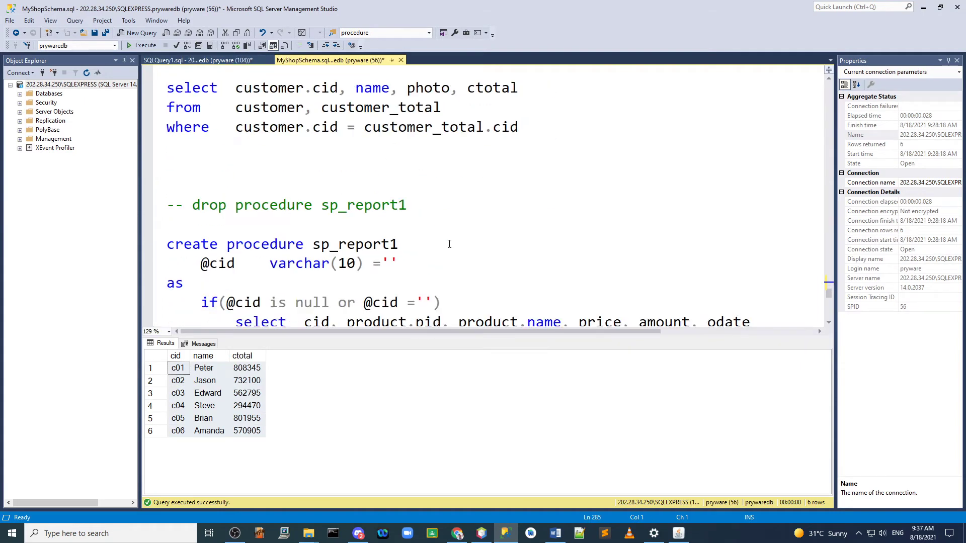
scroll(414, 256, down, 1)
scroll(414, 257, down, 3)
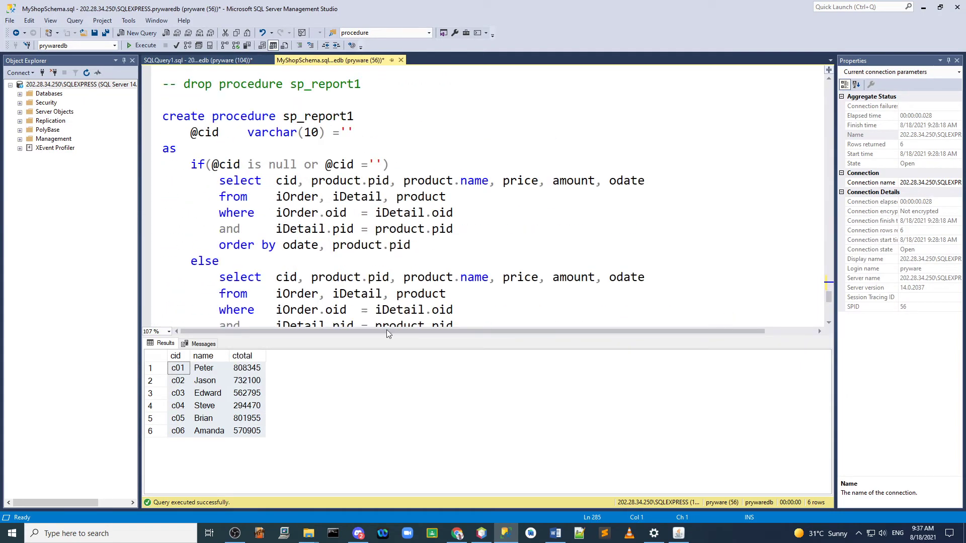
drag(355, 335, 358, 410)
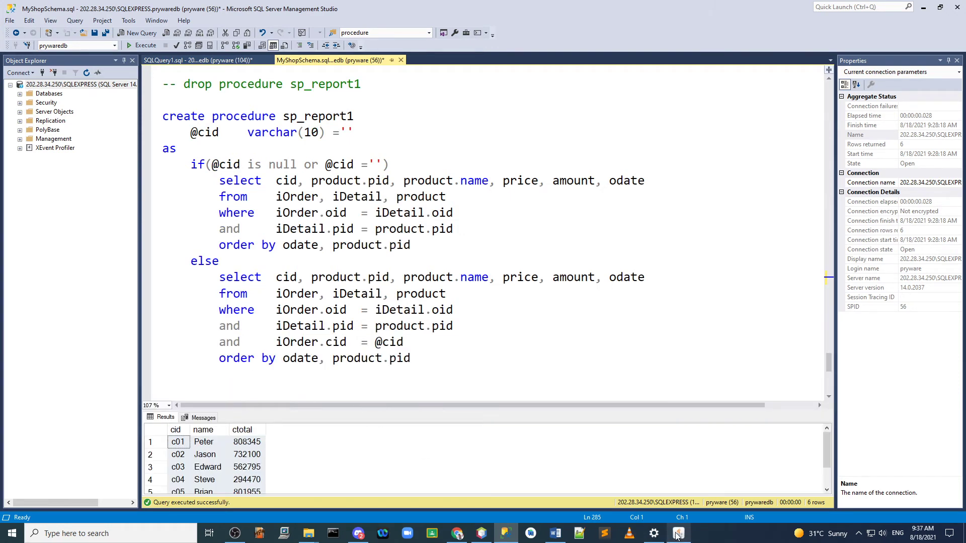
Switch back to My Shop's customer purchase report, highlight its first purchase row, and show the second customer's purchases
click(679, 533)
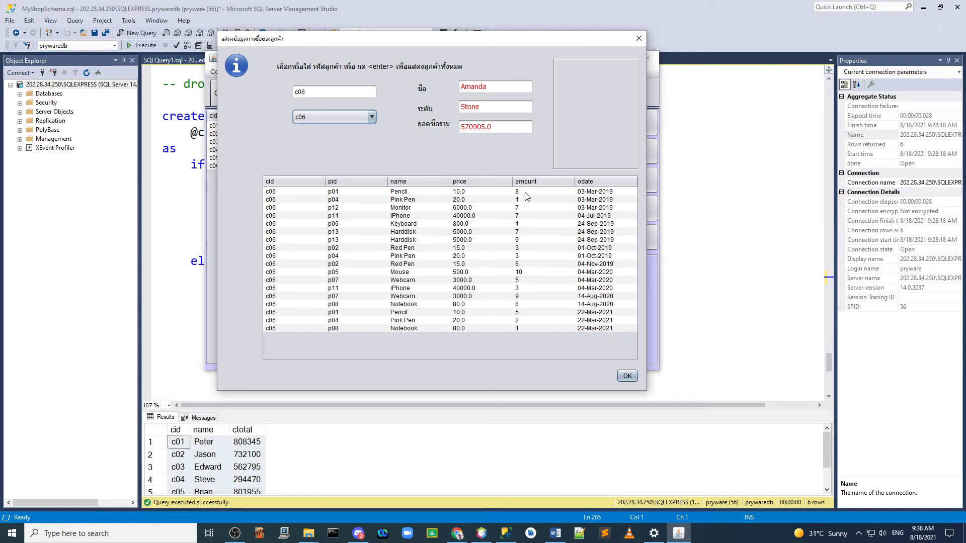
click(603, 193)
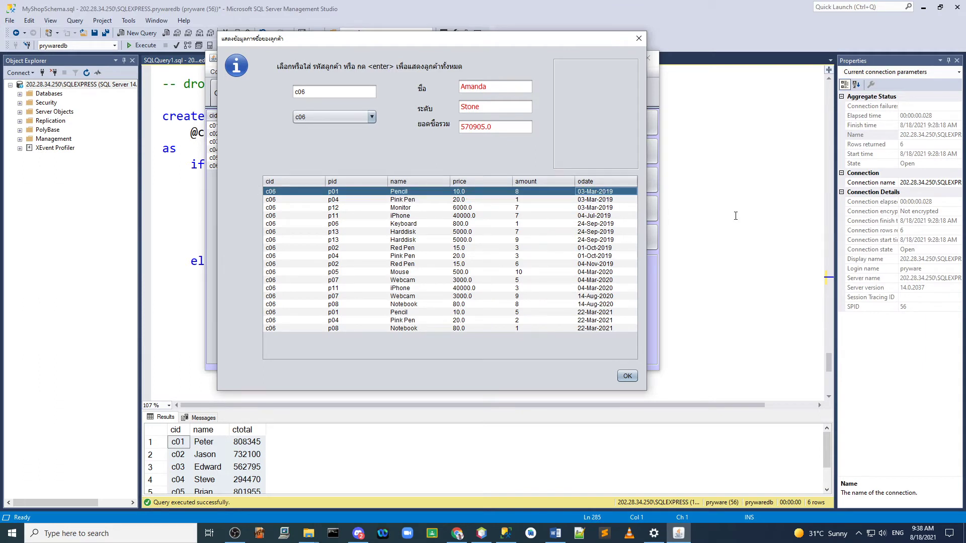
click(344, 117)
click(336, 138)
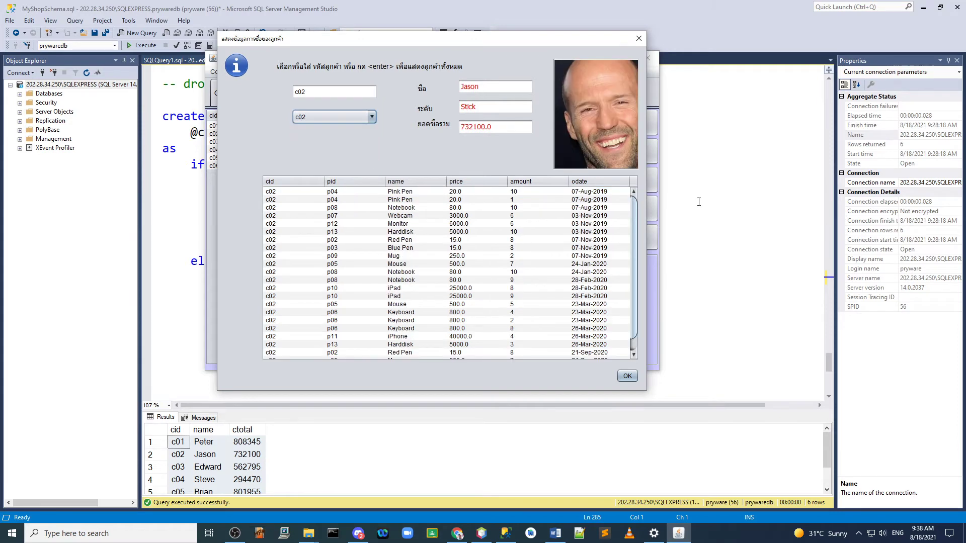
Return to MyShopSchema.sql in SQL Server Management Studio and go to the exec sp_report1 call that passes a customer code
click(698, 202)
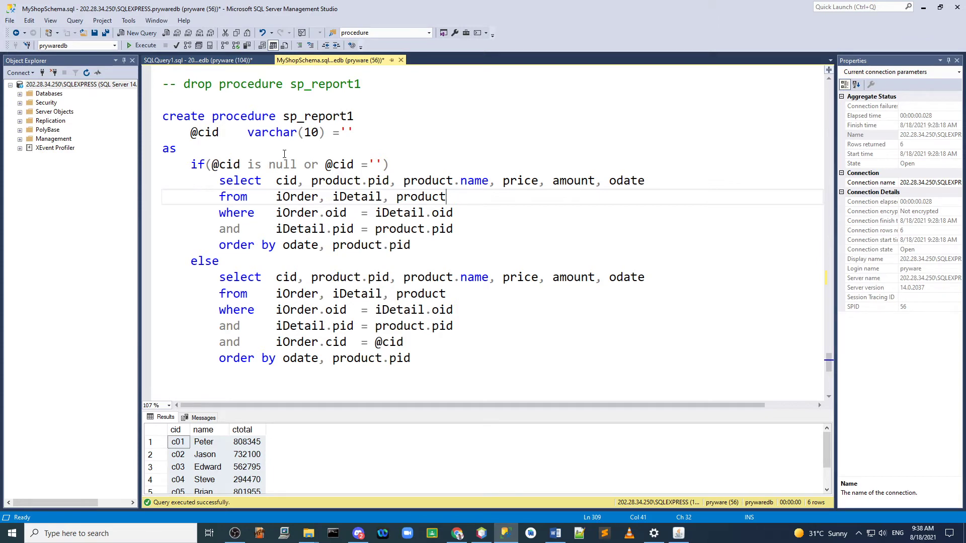
scroll(346, 307, down, 2)
click(323, 342)
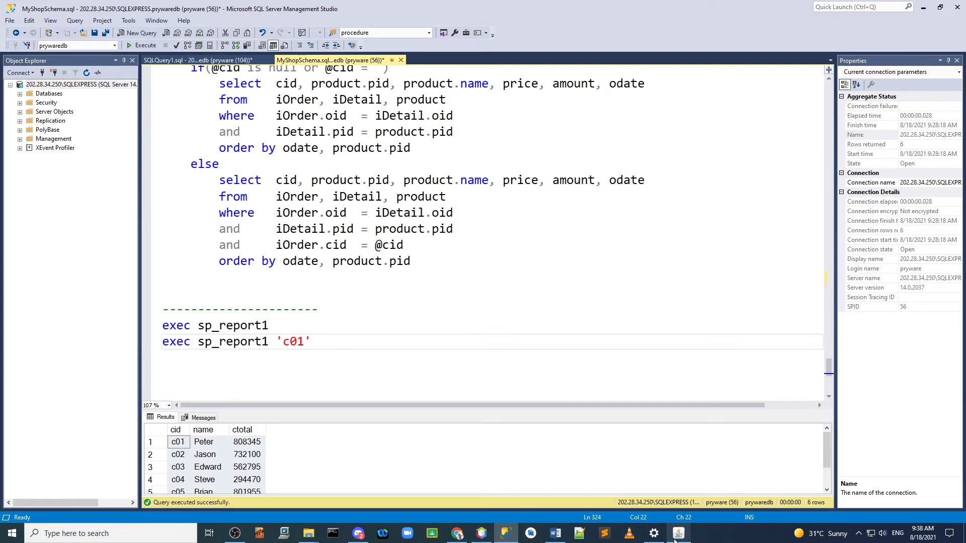